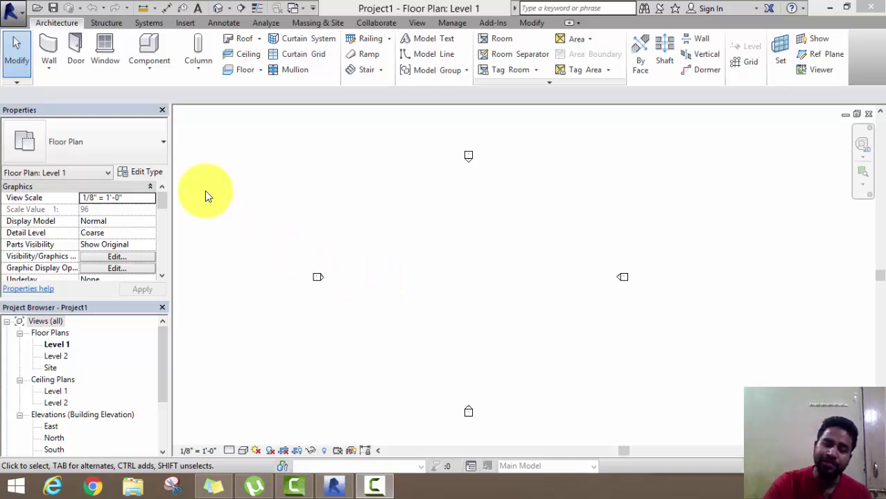
# - Draw four Generic - 8" walls as a closed 24'-0" by 20'-0" rectangle on Level 1
pyautogui.click(52, 47)
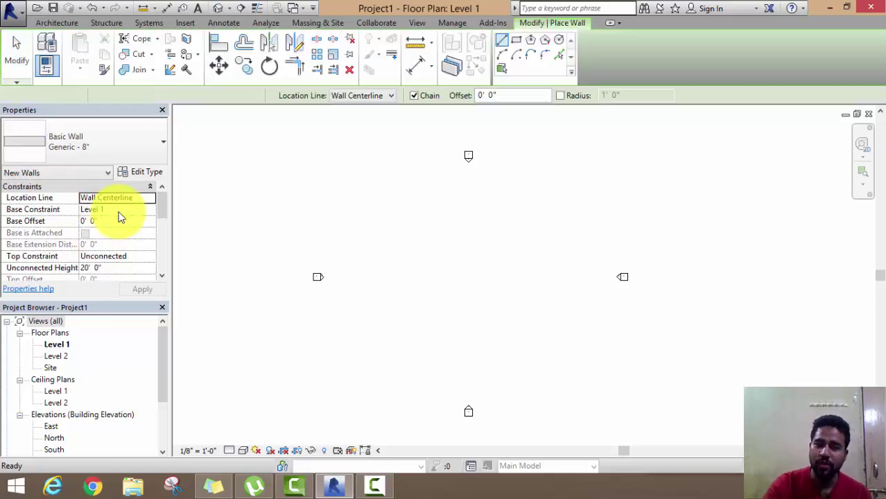
pyautogui.click(414, 214)
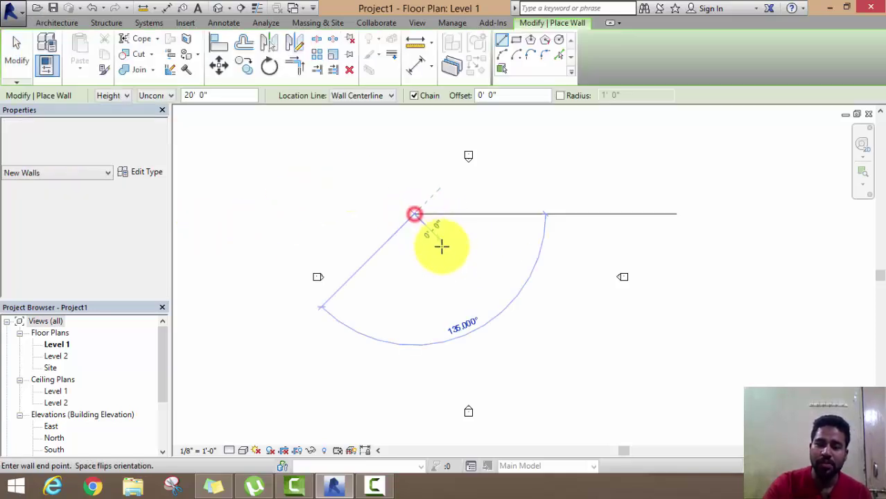
pyautogui.click(459, 213)
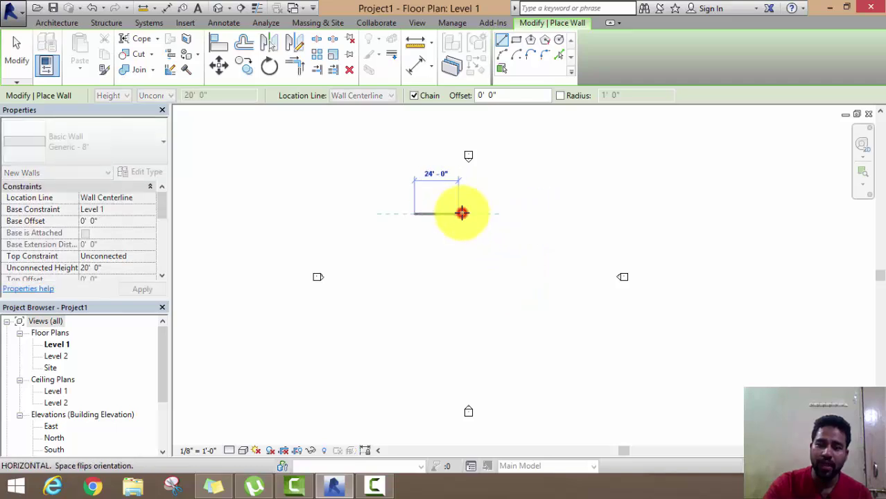
pyautogui.click(460, 250)
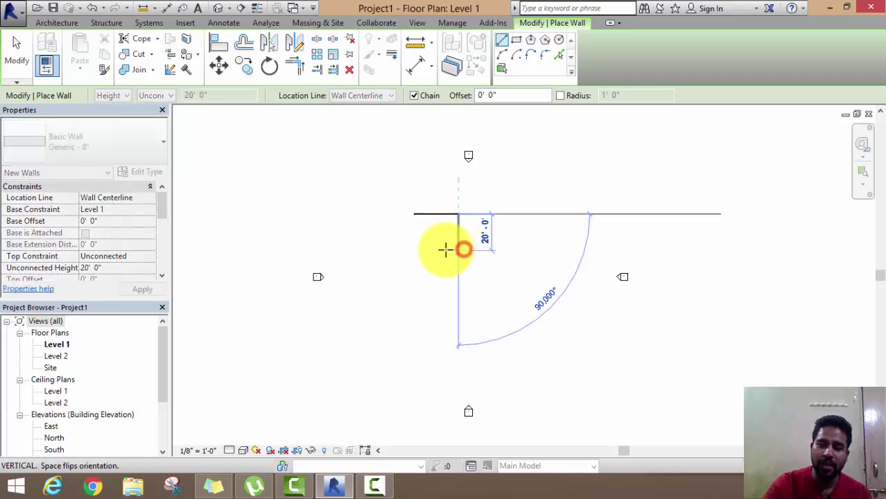
pyautogui.click(415, 250)
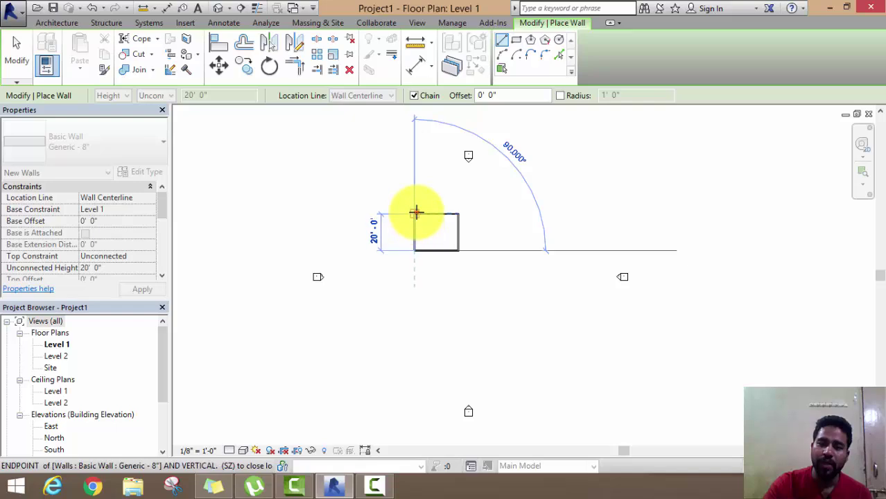
pyautogui.click(416, 214)
pyautogui.rightClick(359, 190)
pyautogui.click(387, 197)
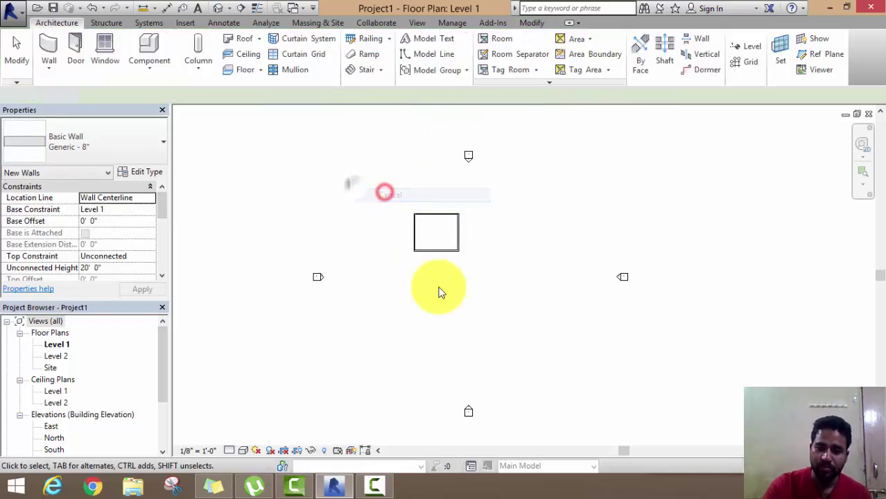
pyautogui.scroll(3, 399, 216)
pyautogui.scroll(2, 412, 227)
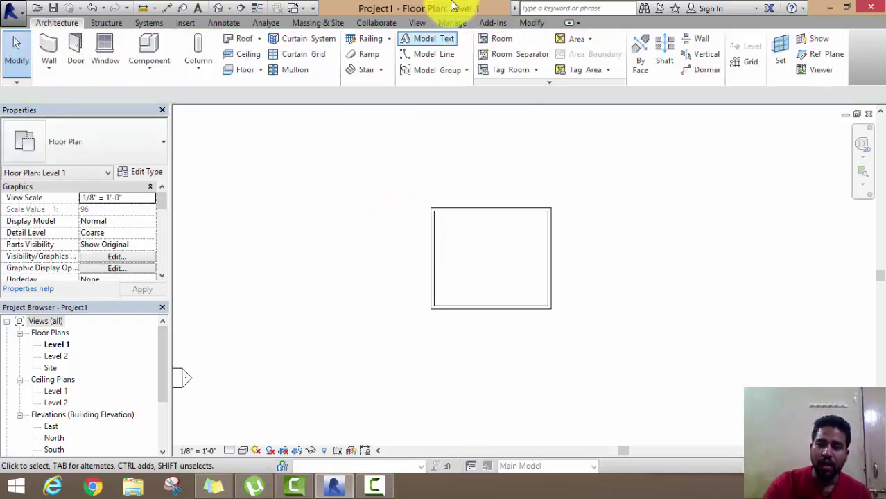
pyautogui.click(416, 22)
# - Open the default 3D view and switch its visual style to Realistic
pyautogui.click(368, 43)
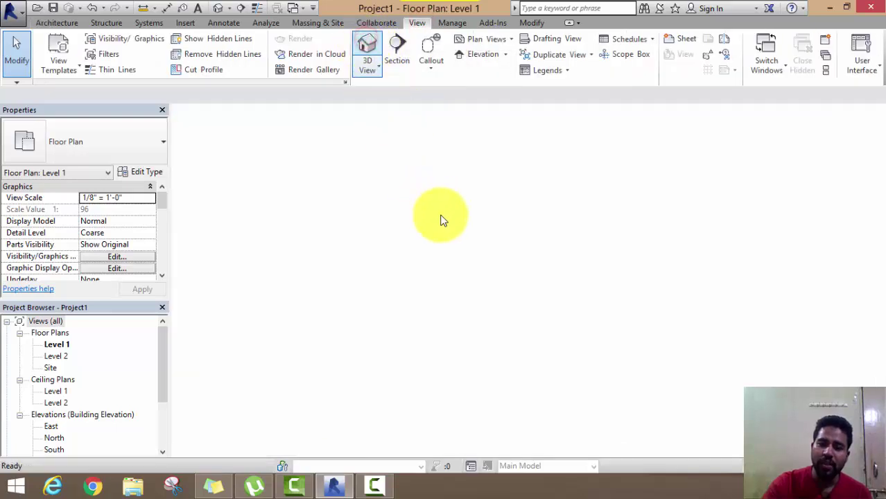
pyautogui.scroll(-2, 486, 260)
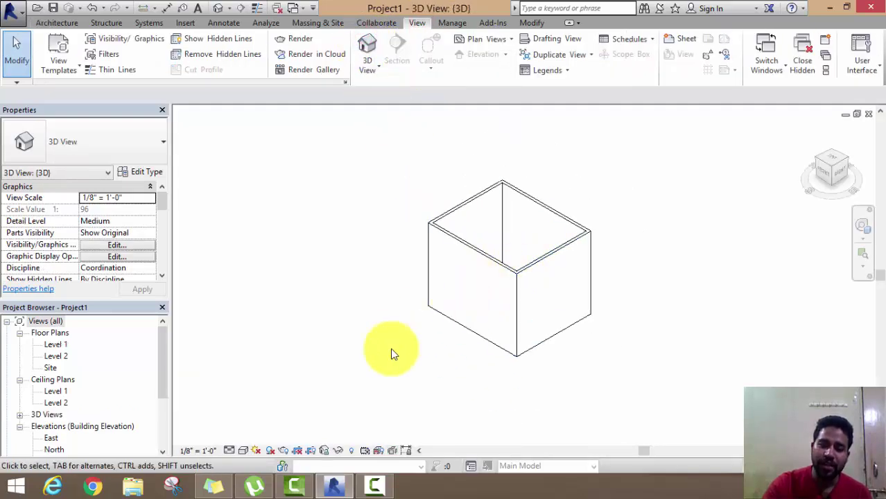
pyautogui.click(243, 451)
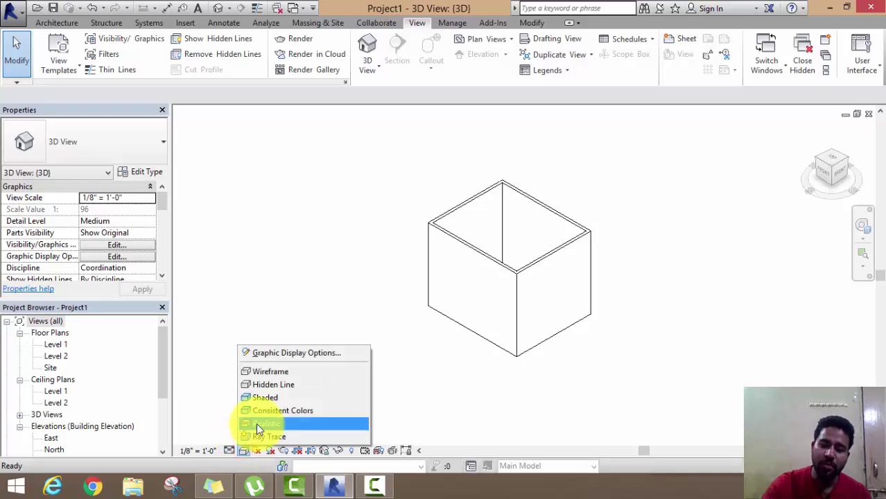
pyautogui.click(259, 426)
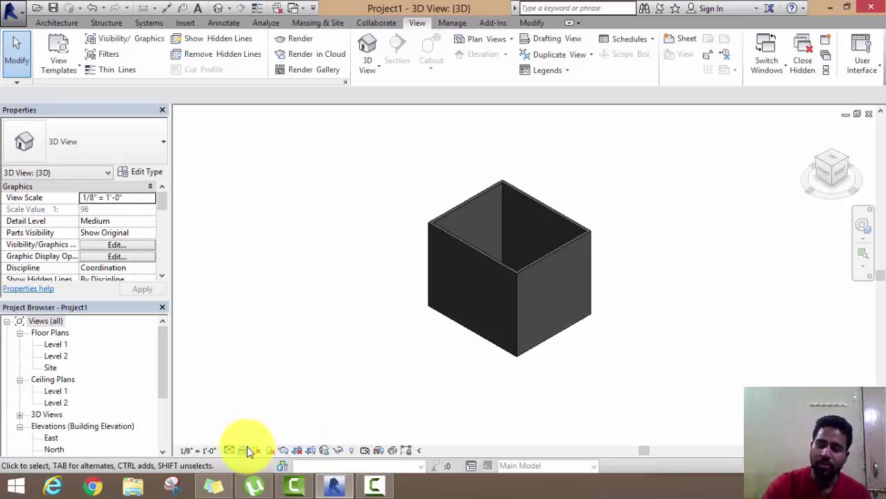
# - Change the unconnected height of all four walls from 20'-0" to 10'-0"
pyautogui.click(480, 252)
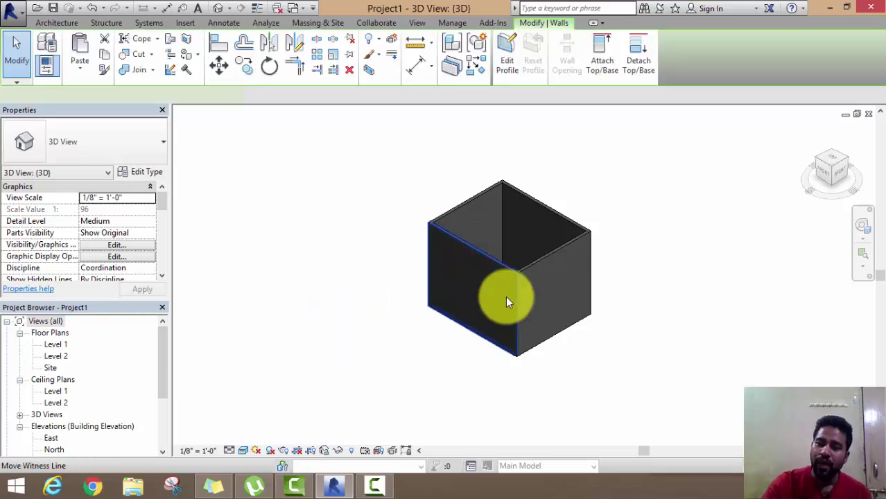
pyautogui.keyDown('ctrl'); pyautogui.click(546, 255); pyautogui.keyUp('ctrl')
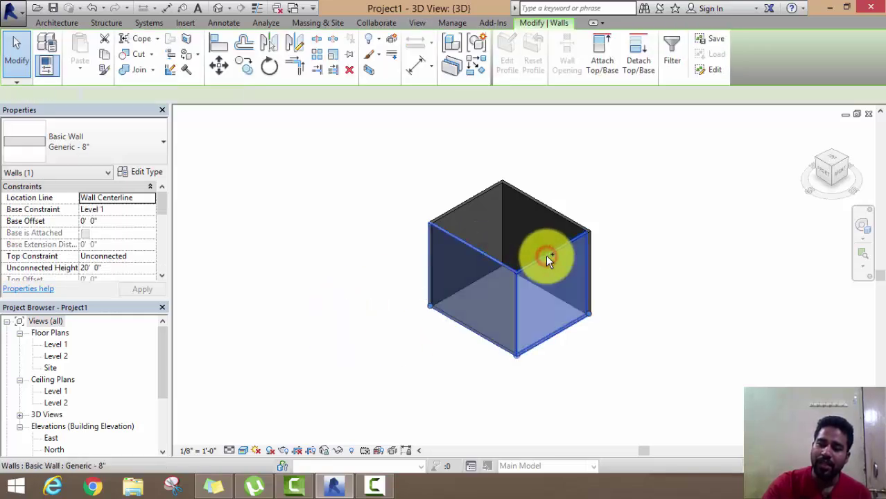
pyautogui.keyDown('ctrl'); pyautogui.click(564, 212); pyautogui.keyUp('ctrl')
pyautogui.keyDown('ctrl'); pyautogui.click(484, 196); pyautogui.keyUp('ctrl')
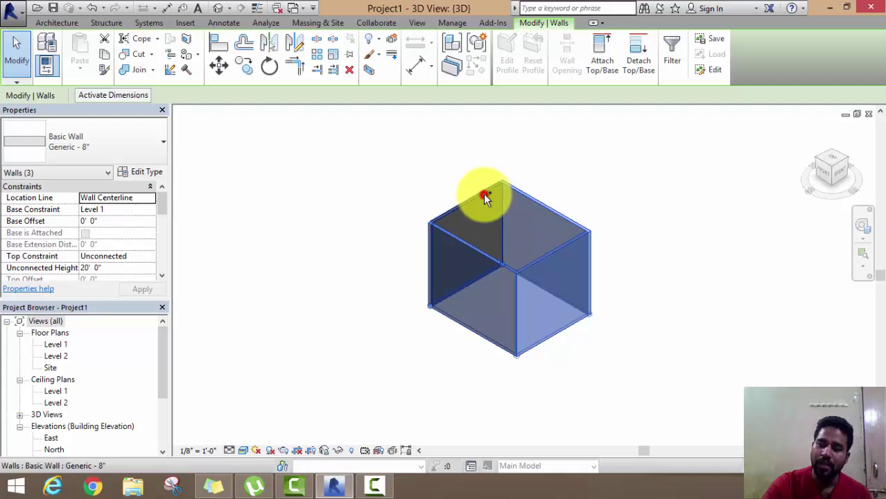
pyautogui.click(116, 269)
pyautogui.write('1')
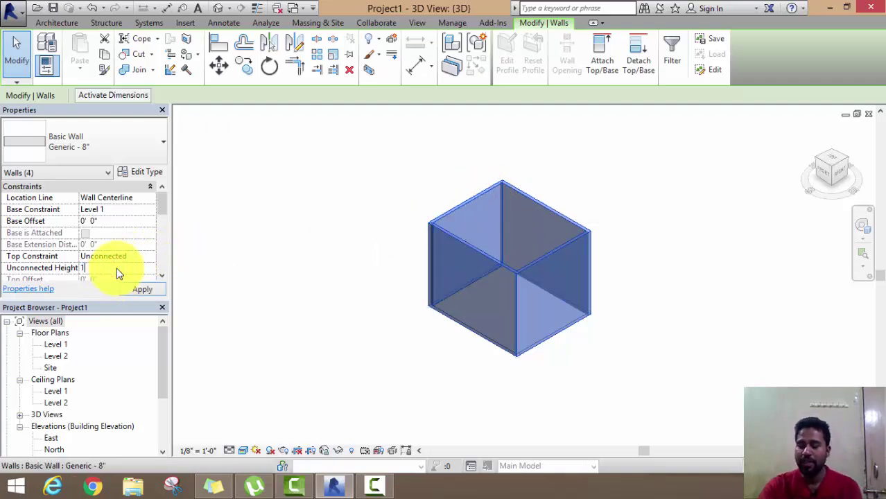
pyautogui.write('0\'  0"')
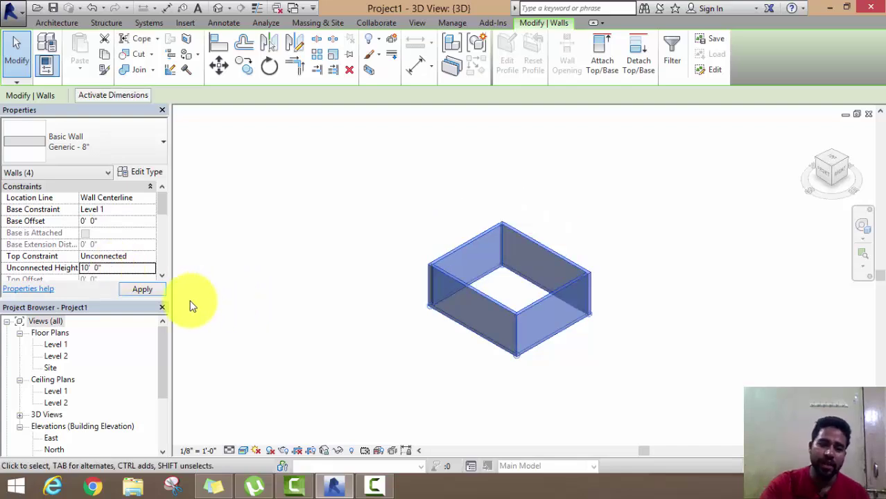
pyautogui.click(292, 306)
pyautogui.keyDown('shift'); pyautogui.moveTo(329, 334); pyautogui.dragTo(548, 335, button='middle'); pyautogui.keyUp('shift')
pyautogui.scroll(2, 549, 336)
pyautogui.scroll(2, 549, 336)
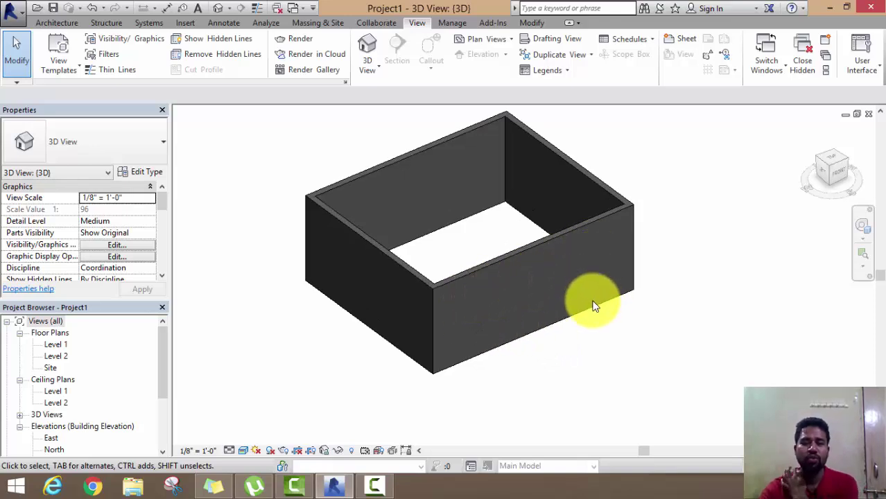
# - Switch the ribbon to the Architecture tools
pyautogui.click(61, 22)
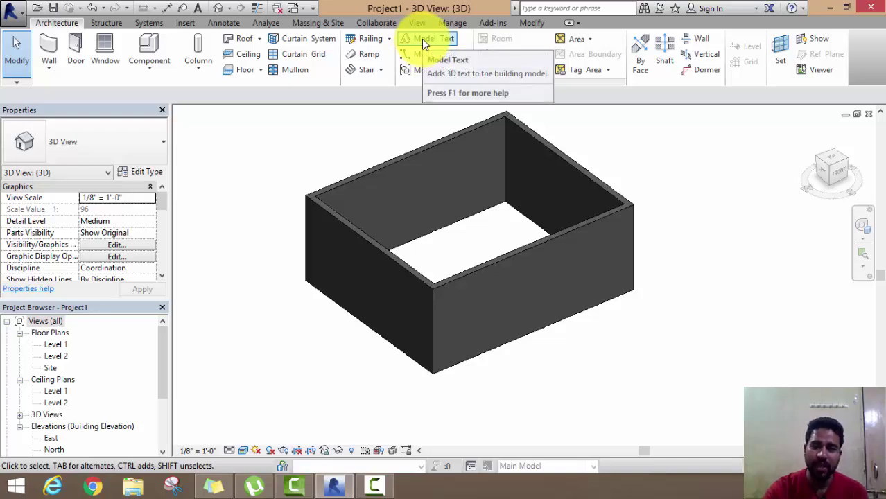
pyautogui.moveTo(428, 39)
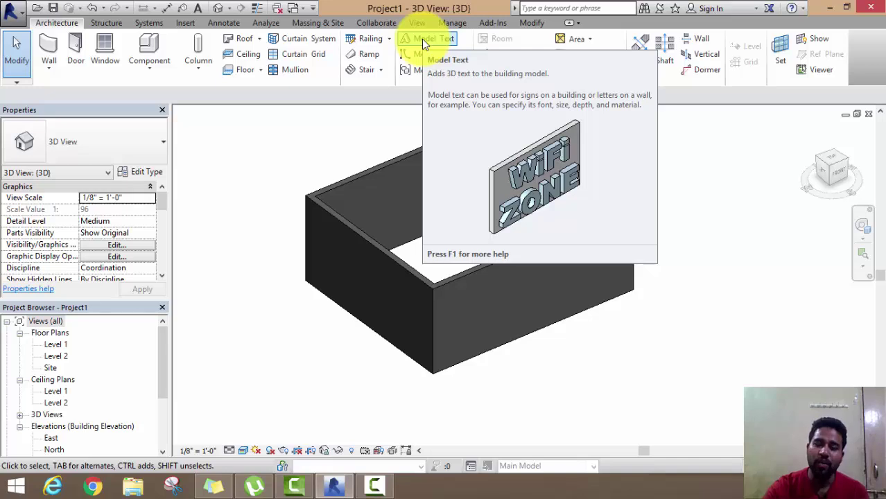
pyautogui.click(425, 40)
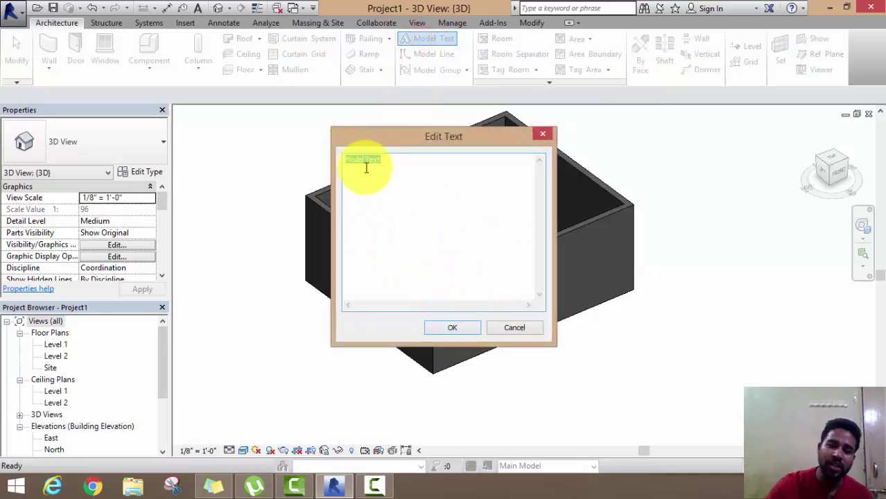
pyautogui.write('U')
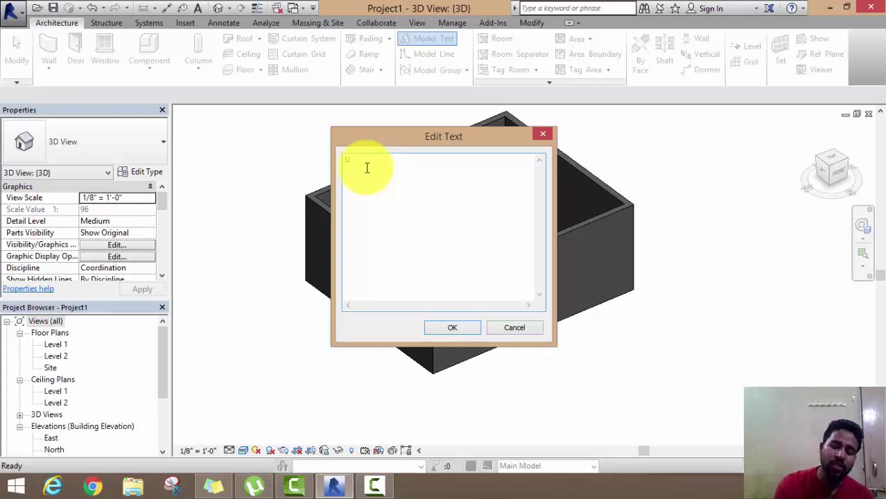
pyautogui.write('ni')
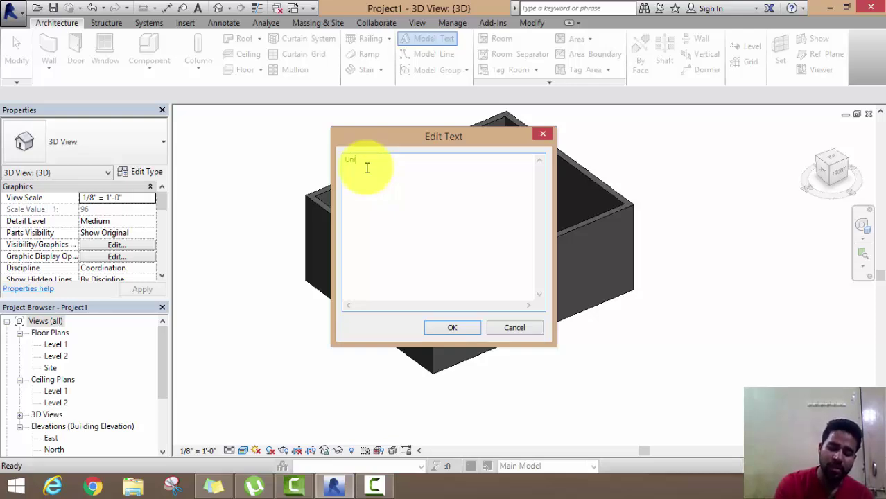
pyautogui.write('quecivi')
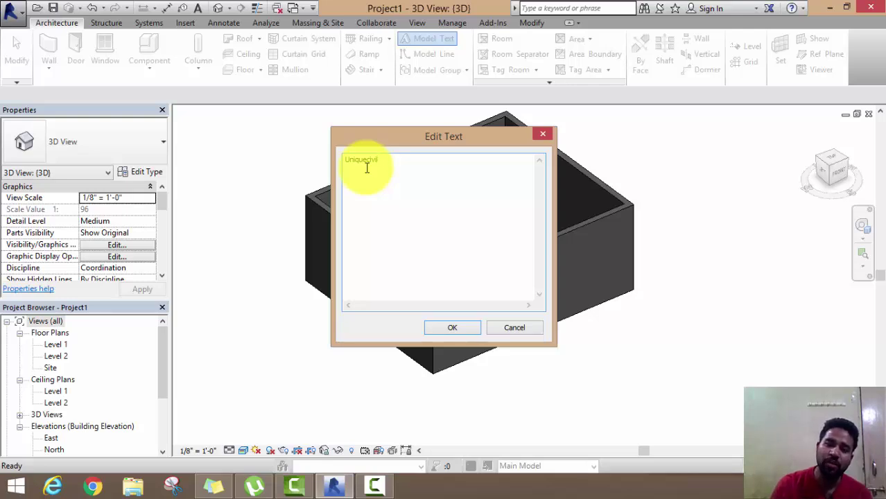
pyautogui.write('www.')
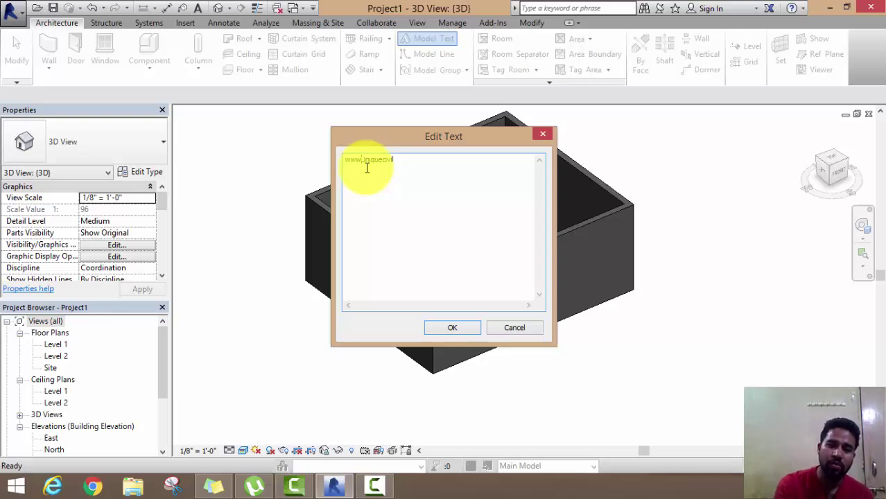
pyautogui.write('.')
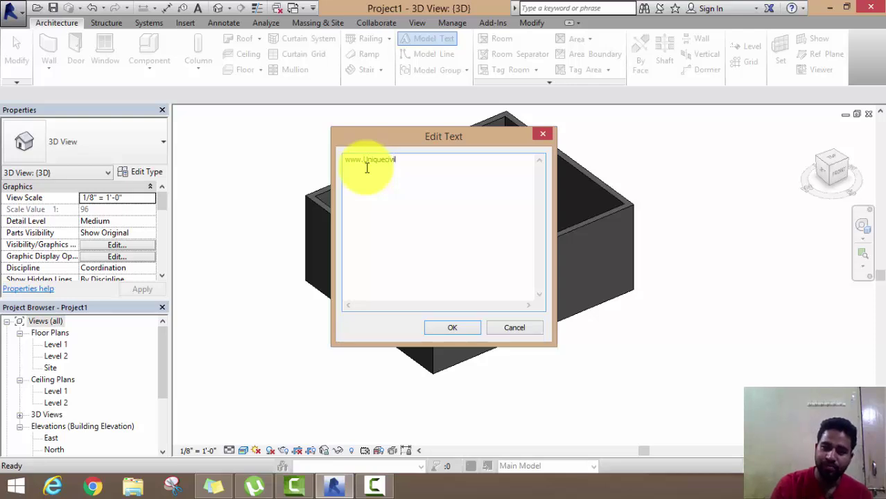
pyautogui.write('.com')
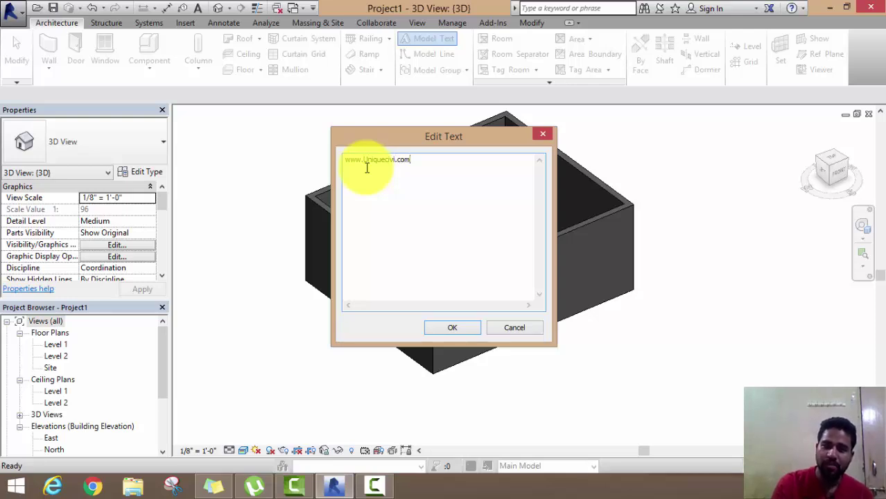
pyautogui.click(426, 329)
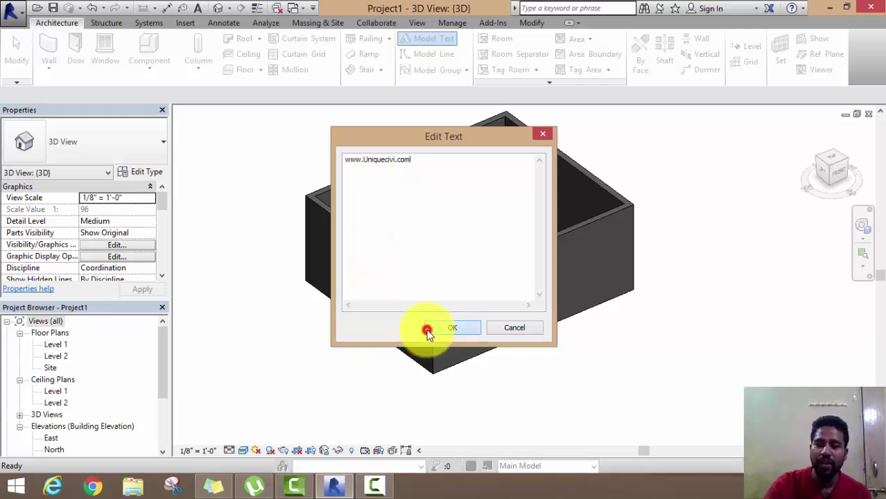
# - Frame the whole wall box and cancel placing the web-address model text
pyautogui.moveTo(494, 390); pyautogui.dragTo(424, 349, button='middle')
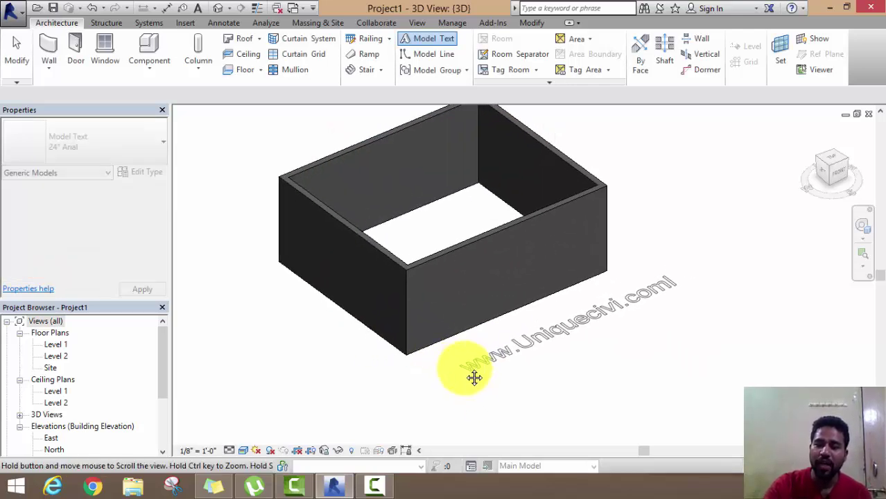
pyautogui.scroll(2, 424, 349)
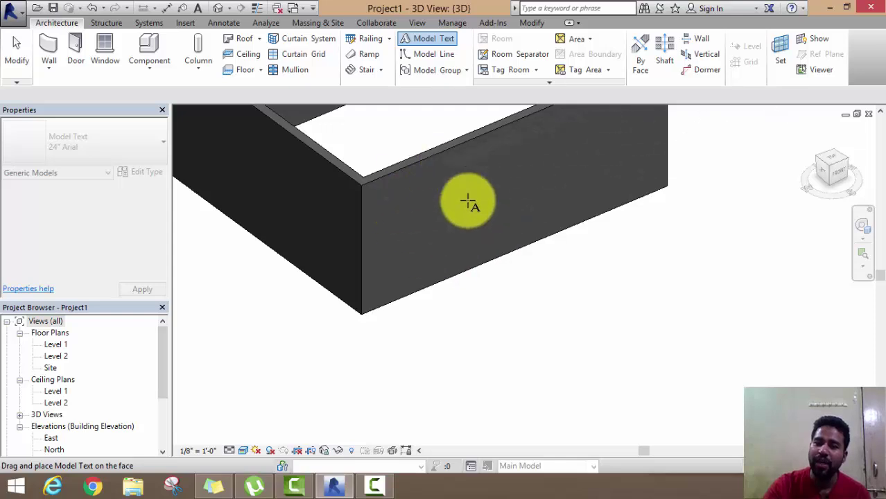
pyautogui.moveTo(466, 282); pyautogui.dragTo(443, 332, button='middle')
pyautogui.rightClick(663, 179)
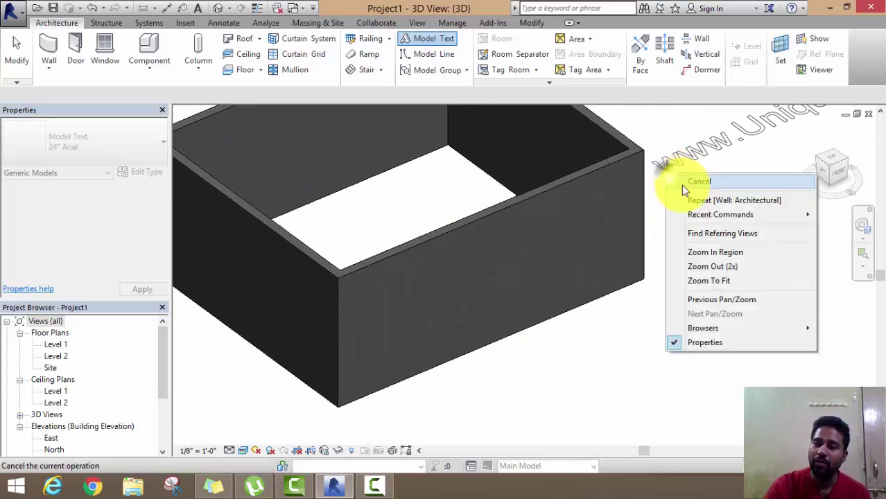
pyautogui.click(696, 183)
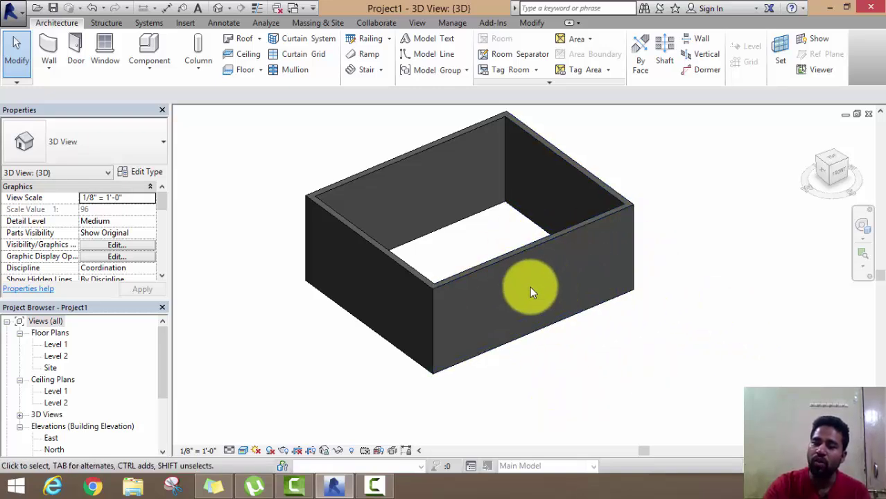
# - Show the work plane and set it to the front wall's outer face using Pick a plane
pyautogui.click(820, 42)
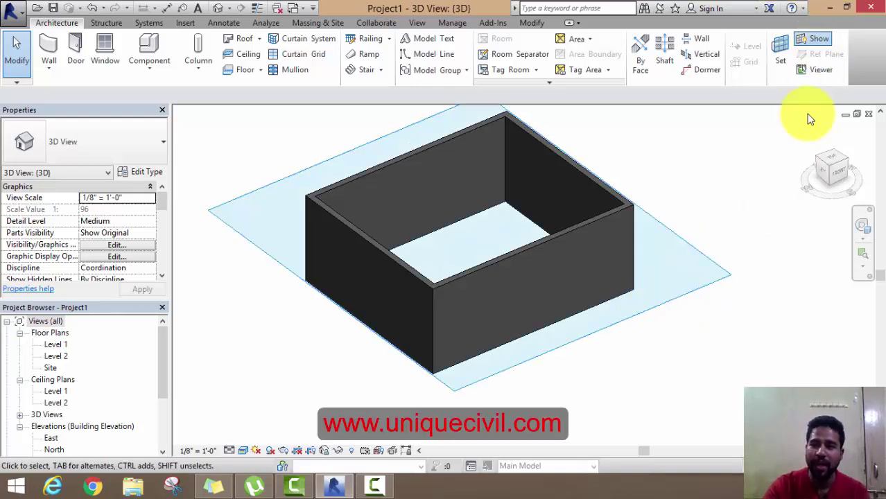
pyautogui.click(779, 47)
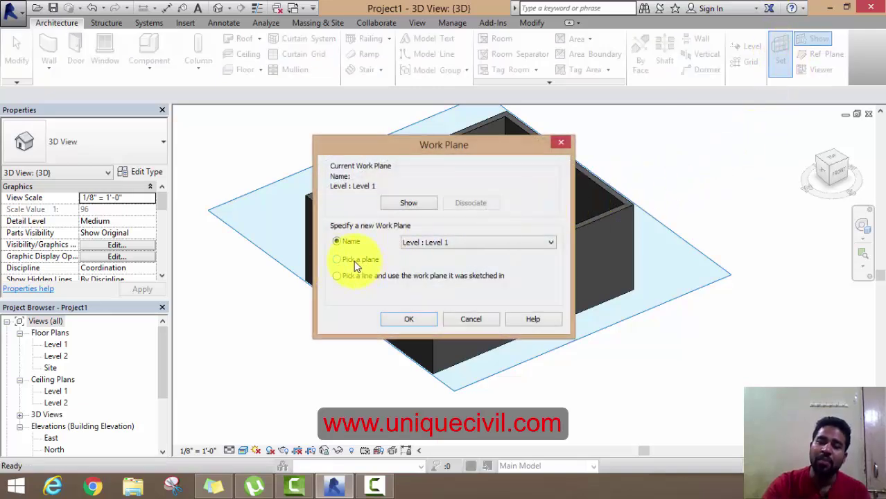
pyautogui.click(354, 261)
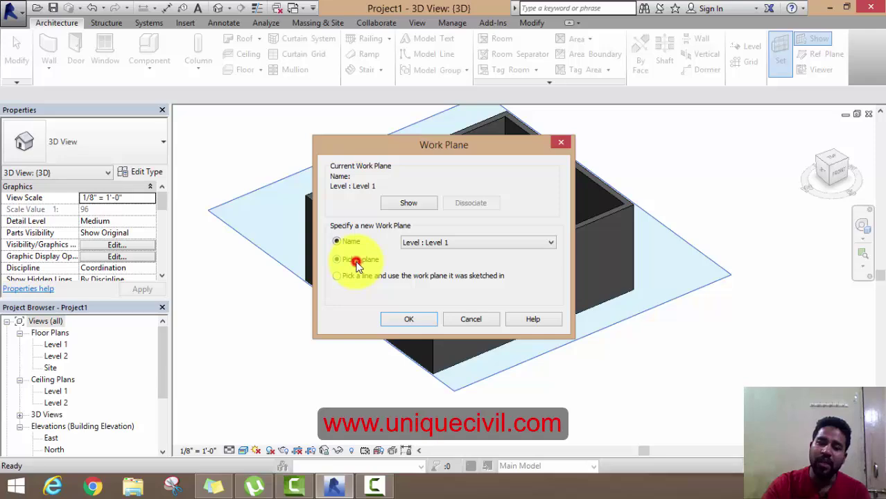
pyautogui.click(392, 318)
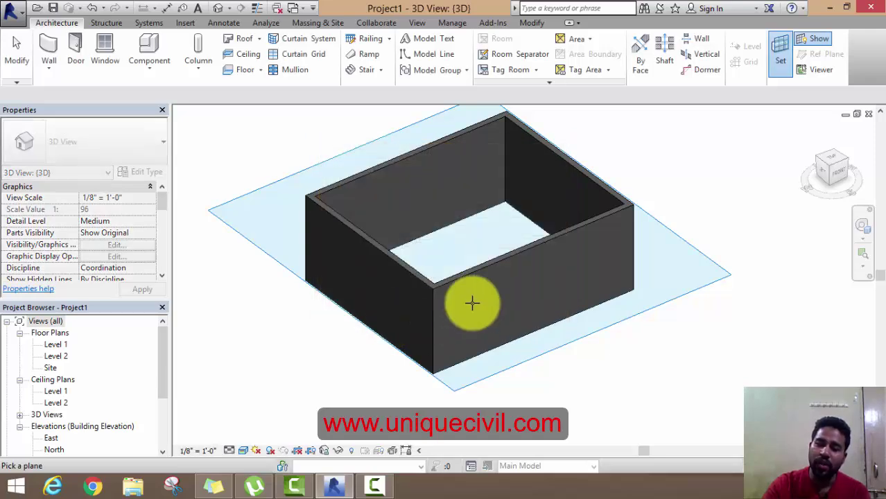
pyautogui.click(459, 283)
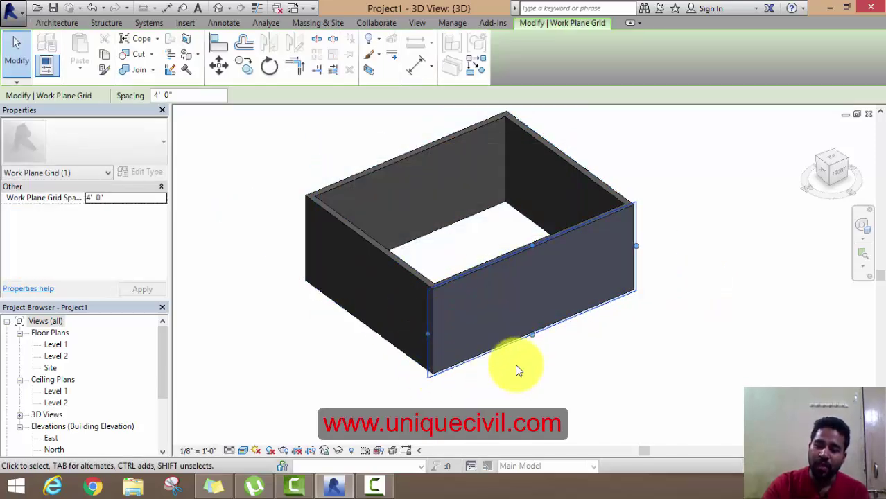
pyautogui.scroll(2, 517, 362)
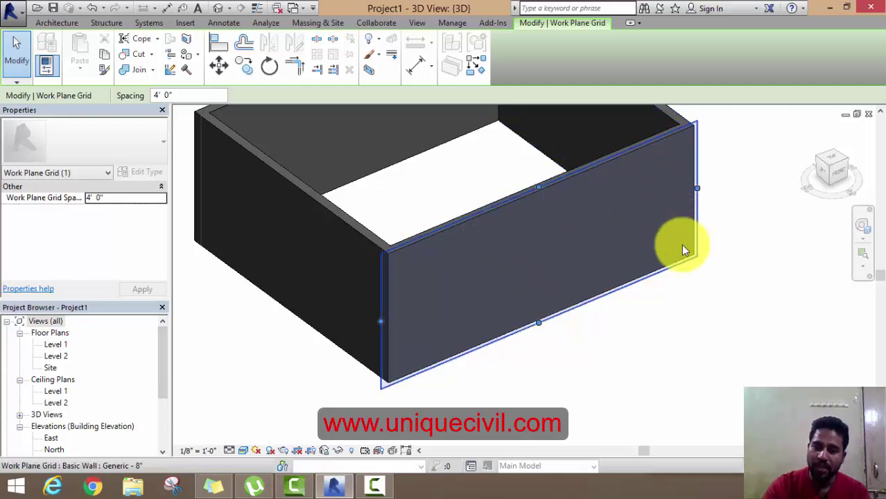
pyautogui.click(66, 24)
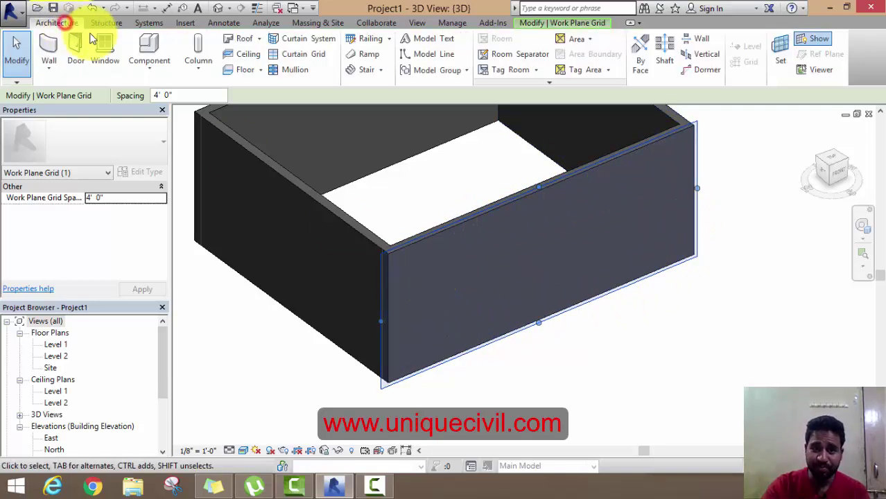
# - Start new model text and type 'uniquecivi' in the Edit Text dialog
pyautogui.click(416, 39)
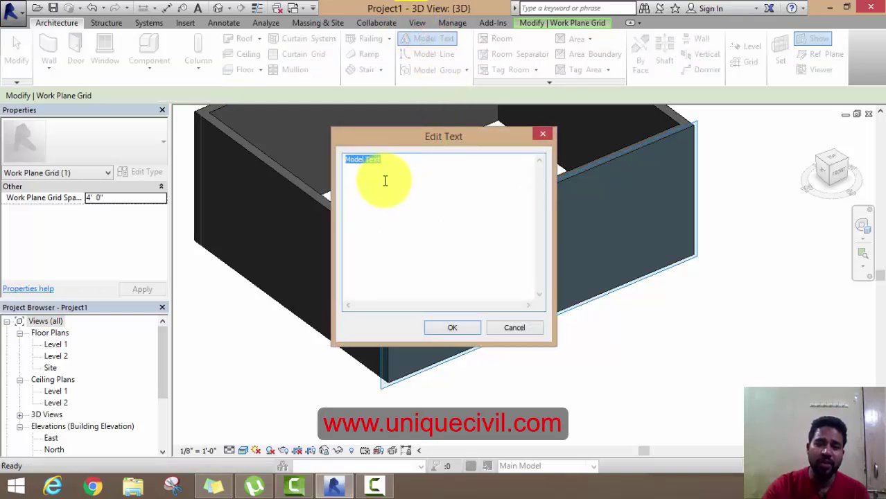
pyautogui.write('u')
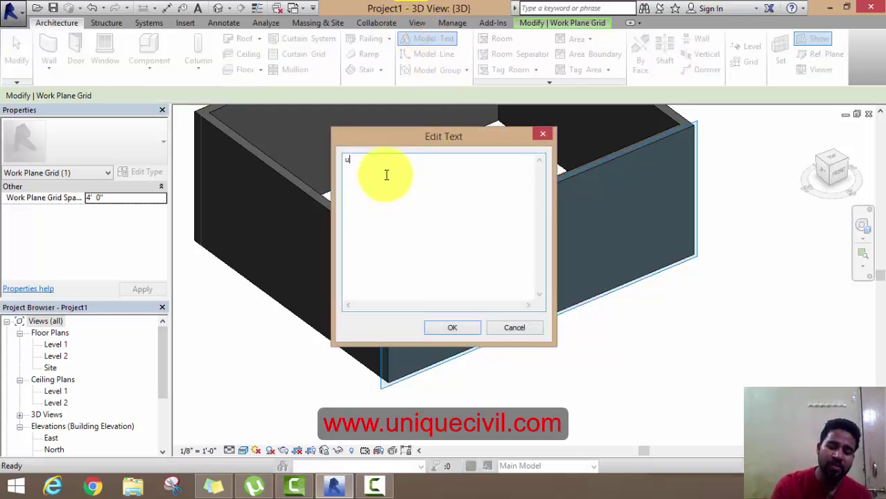
pyautogui.write('niq')
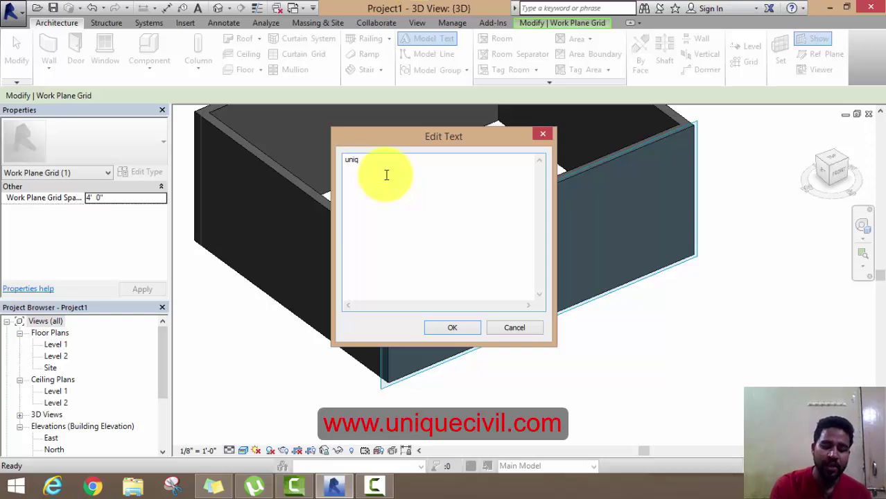
pyautogui.write('uec')
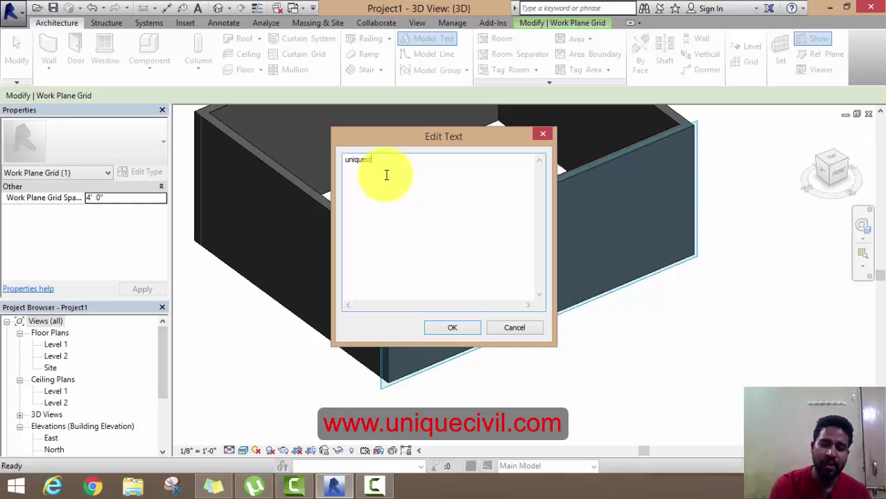
pyautogui.write('ivil')
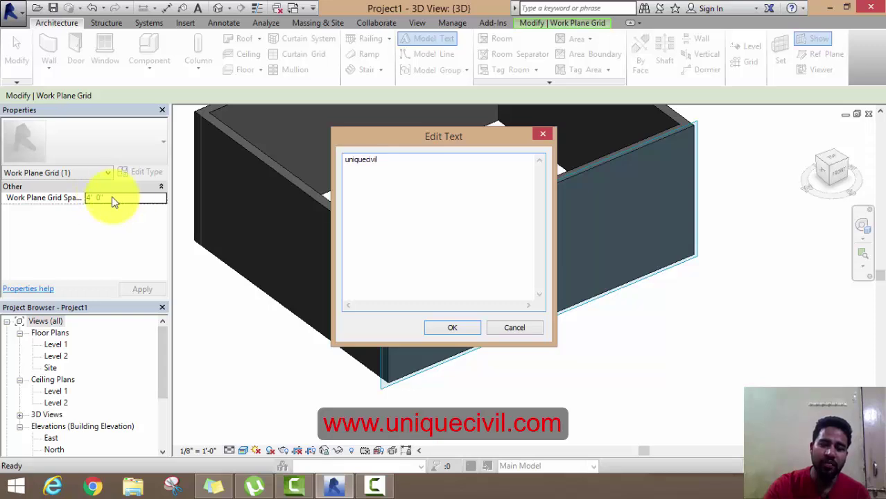
# - Place the uniquecivil model text on the front wall face, then orbit and zoom toward it
pyautogui.click(451, 331)
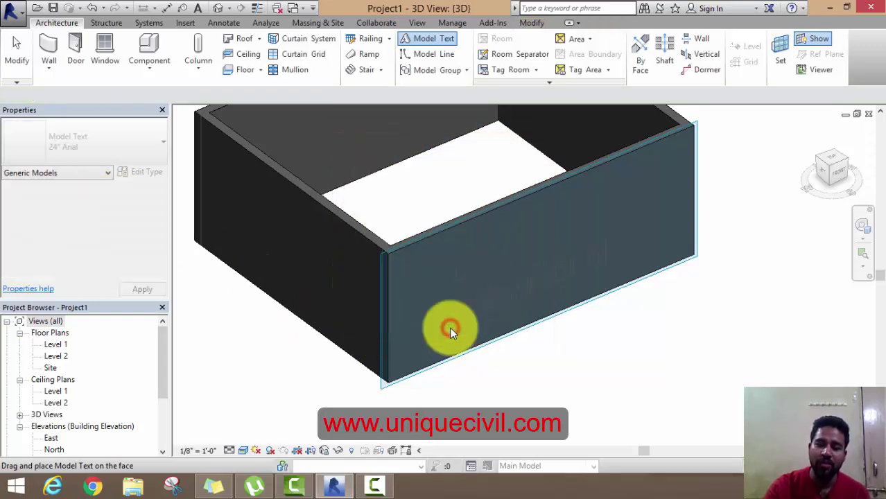
pyautogui.scroll(3, 438, 274)
pyautogui.scroll(1, 438, 275)
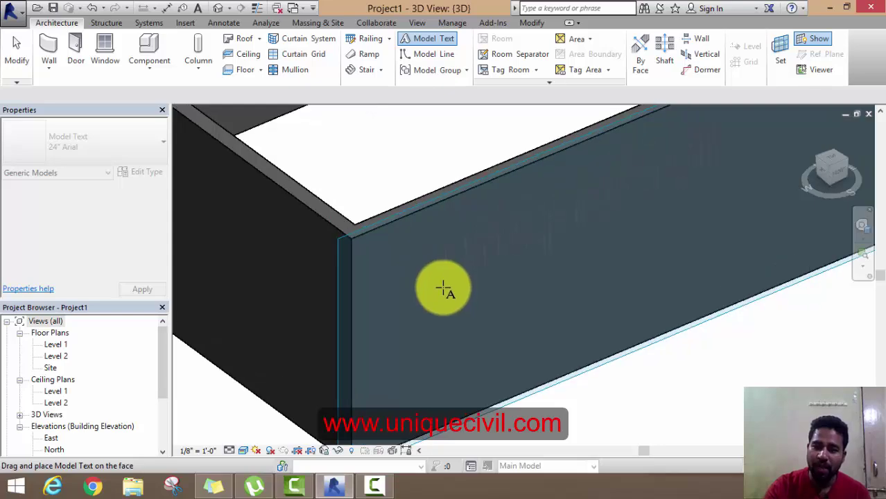
pyautogui.scroll(-1, 443, 290)
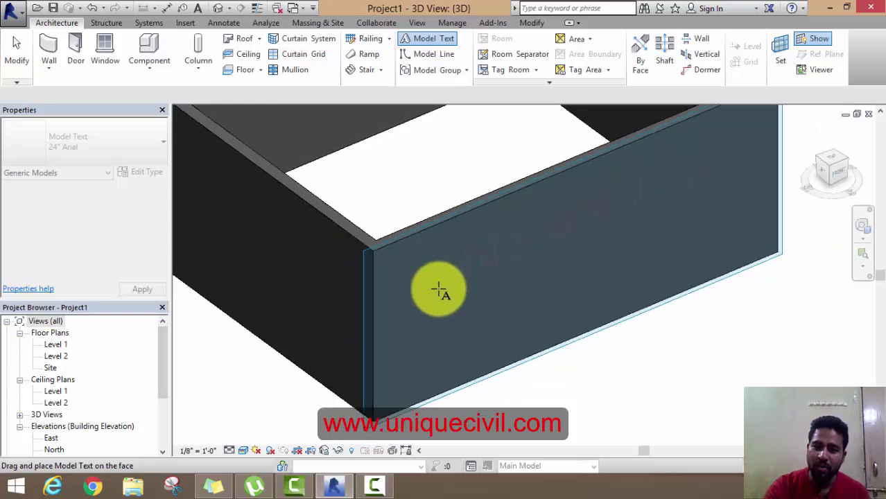
pyautogui.click(439, 292)
pyautogui.scroll(2, 570, 350)
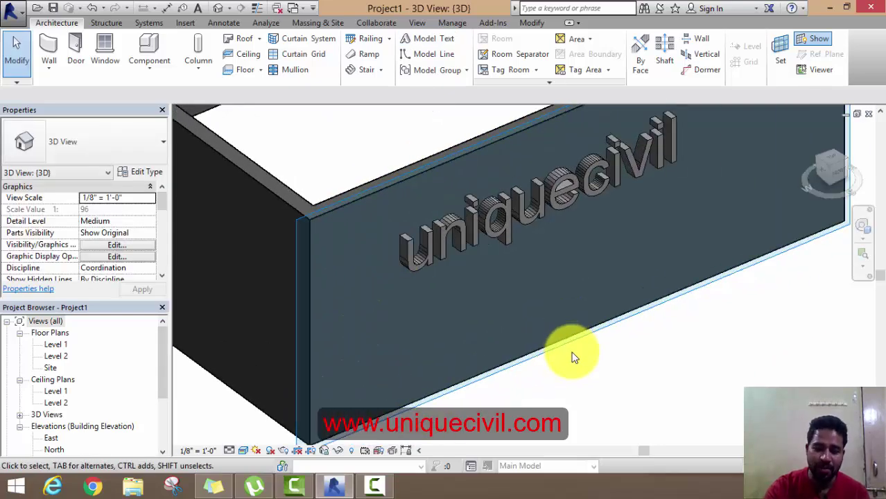
pyautogui.scroll(-1, 572, 361)
pyautogui.moveTo(573, 367)
pyautogui.keyDown('shift'); pyautogui.mouseDown(button='middle')
pyautogui.moveTo(441, 345)
pyautogui.moveTo(404, 354)
pyautogui.moveTo(550, 360)
pyautogui.moveTo(589, 350)
pyautogui.mouseUp(button='middle'); pyautogui.keyUp('shift')
pyautogui.scroll(2, 561, 192)
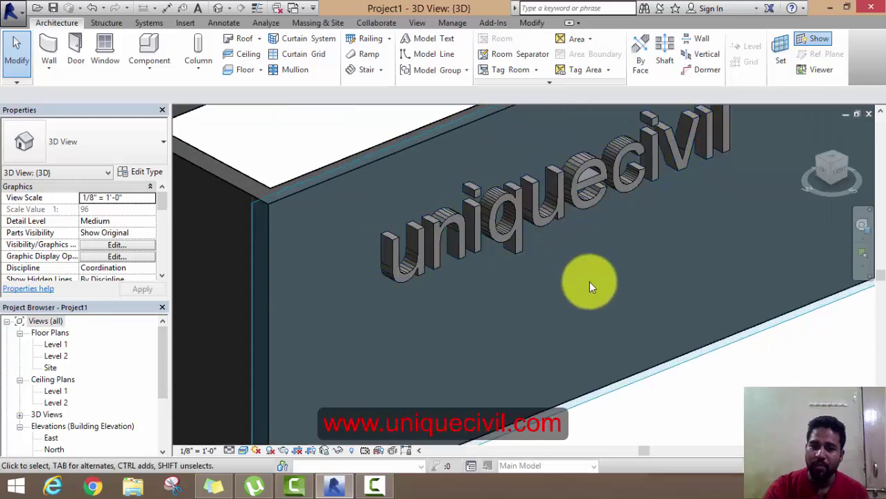
# - Select the uniquecivil text and open Type Properties for its 24" Arial type
pyautogui.click(526, 223)
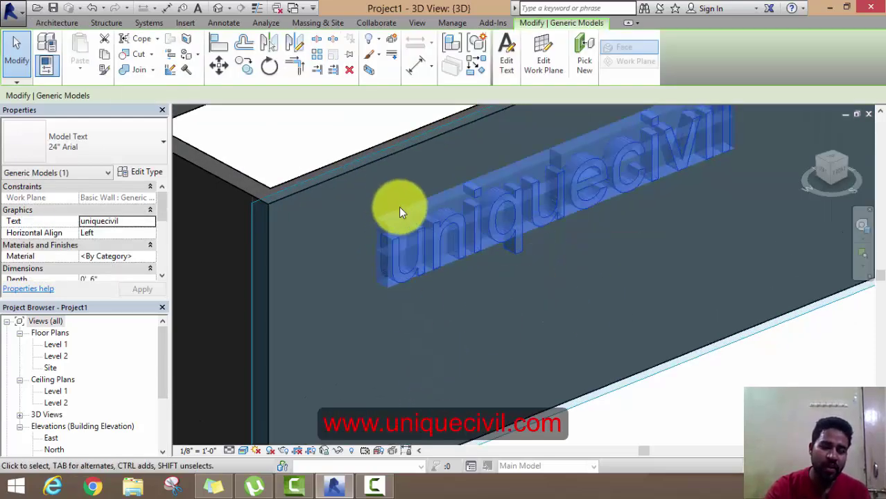
pyautogui.scroll(-1, 159, 209)
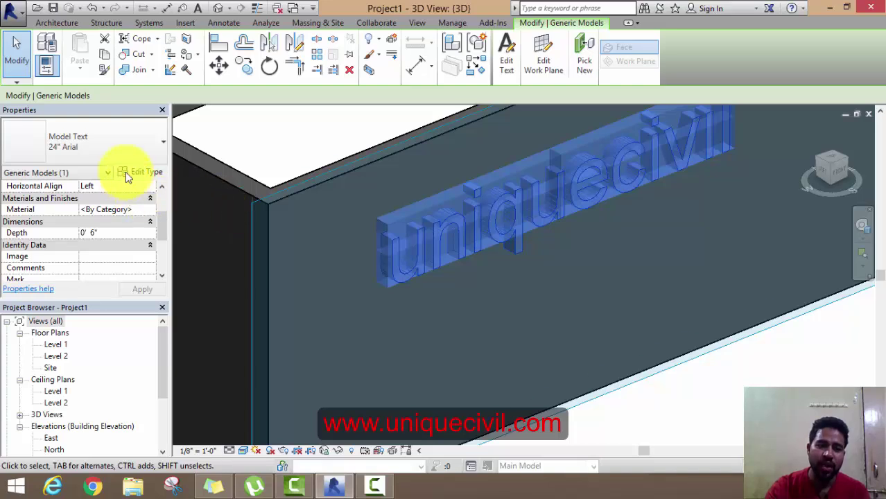
pyautogui.click(133, 152)
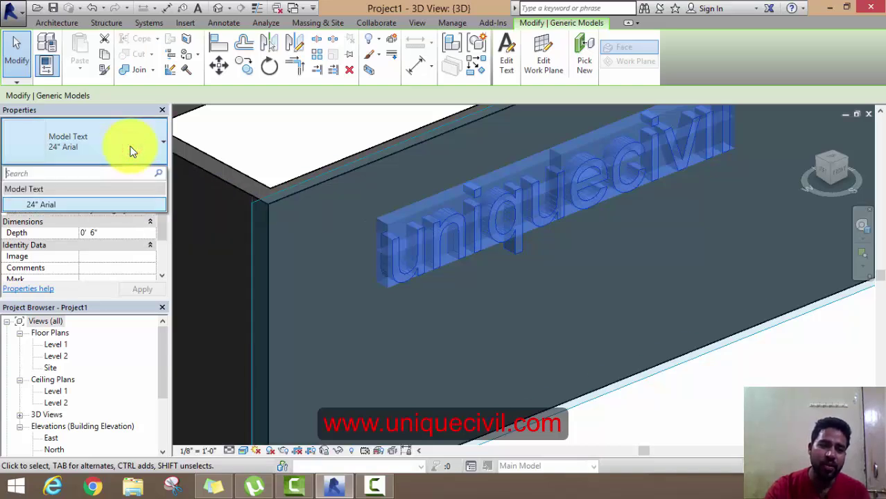
pyautogui.click(128, 146)
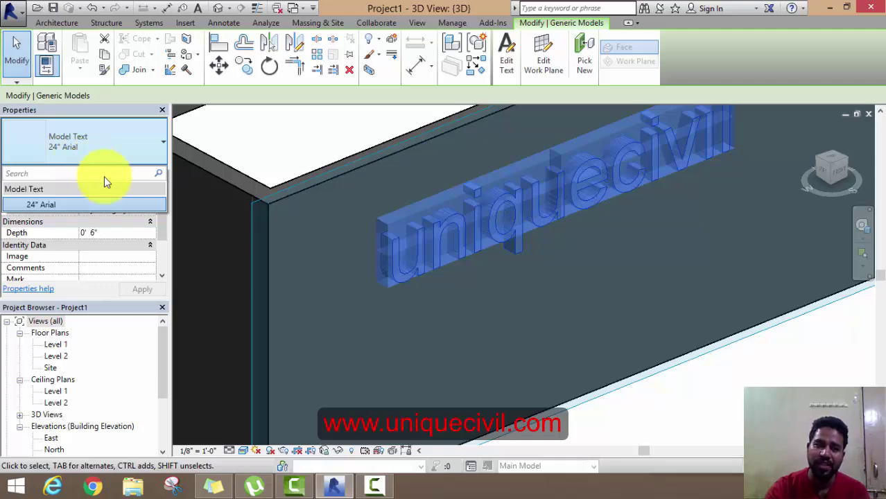
pyautogui.click(143, 134)
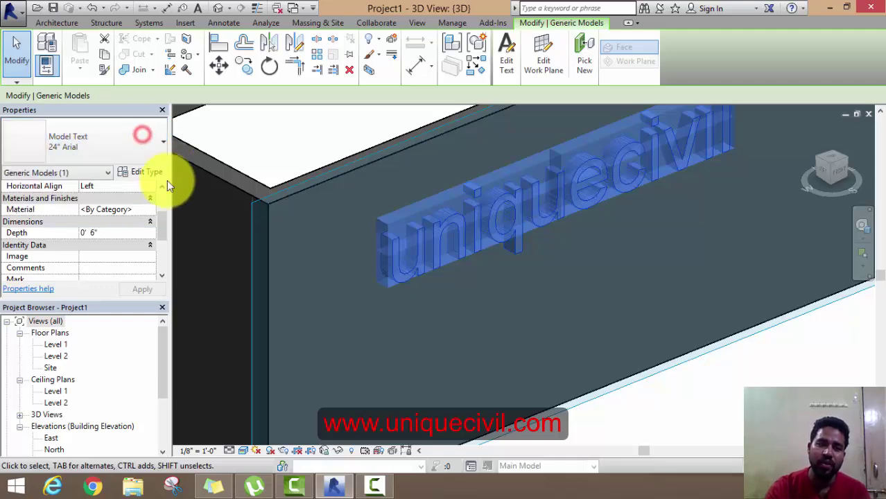
pyautogui.click(131, 172)
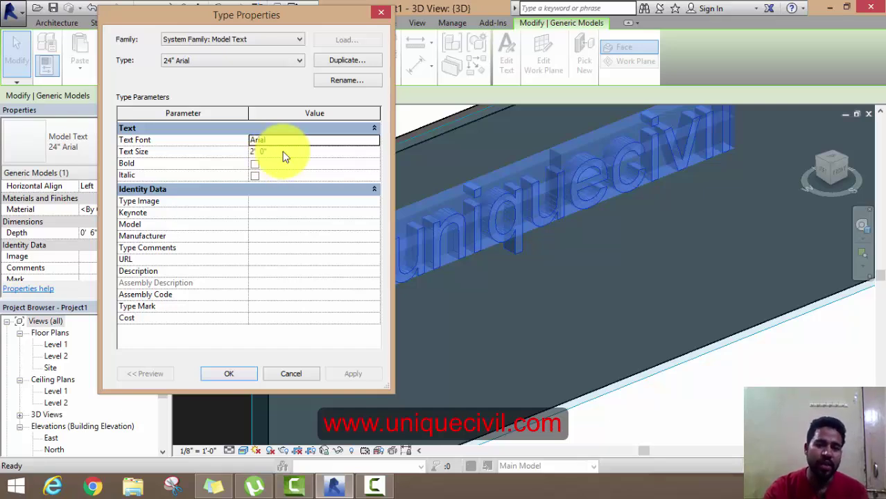
# - Make the uniquecivil model text type Bold and Italic, apply it, then deselect the text
pyautogui.click(254, 164)
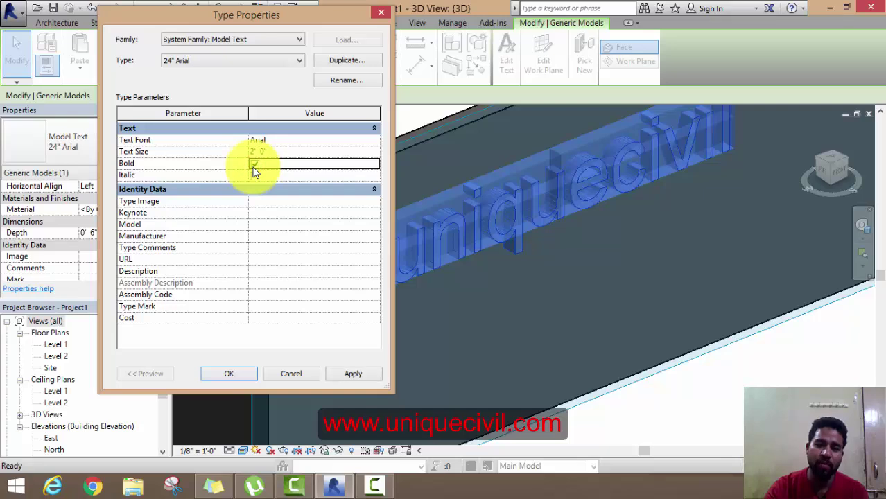
pyautogui.click(255, 176)
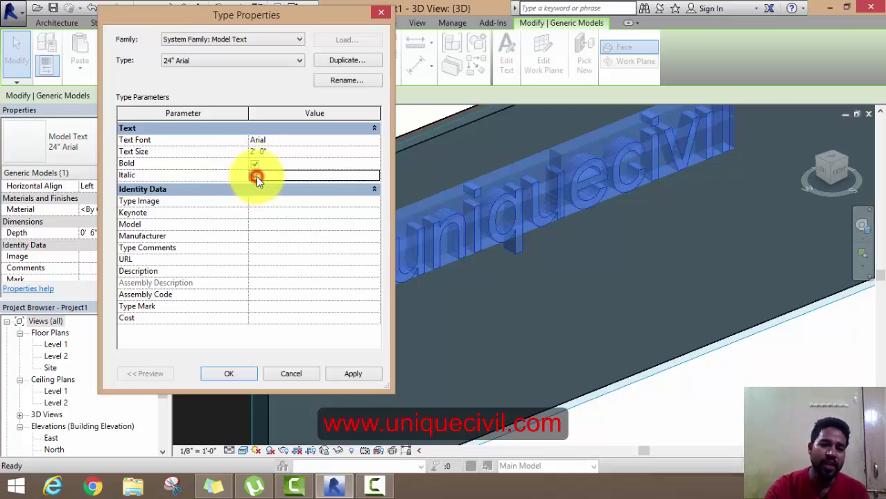
pyautogui.click(346, 373)
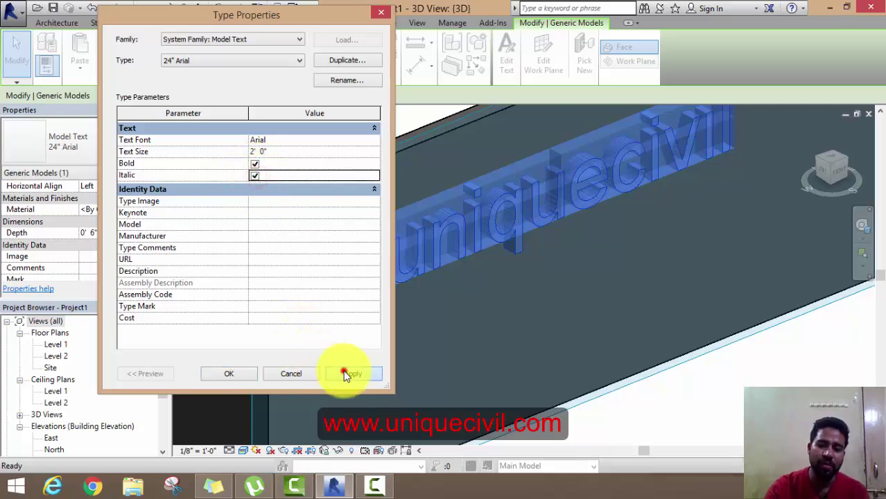
pyautogui.click(208, 377)
pyautogui.click(634, 431)
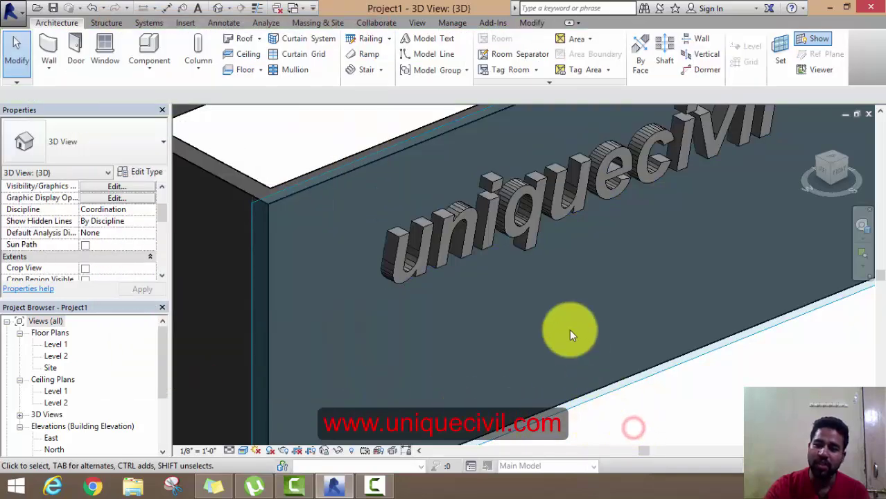
pyautogui.scroll(-2, 540, 300)
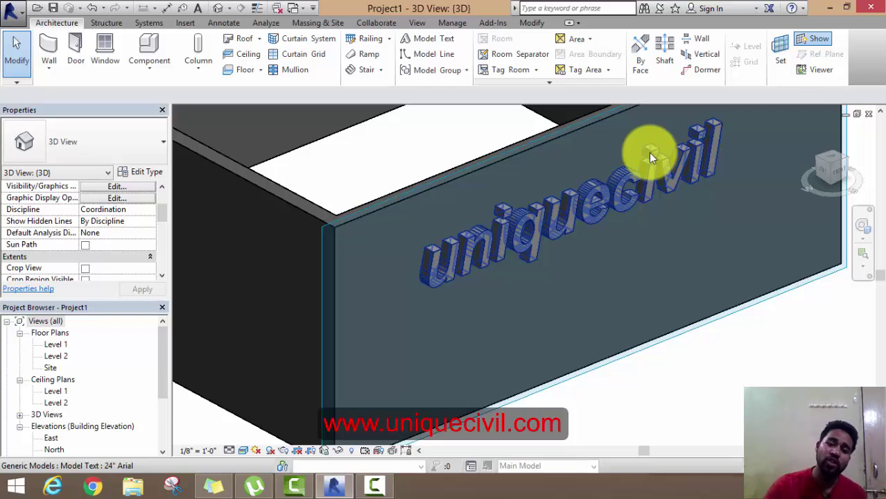
# - Open the Level 1 floor plan, frame the wall rectangle, and bring up the Application Menu
pyautogui.doubleClick(57, 345)
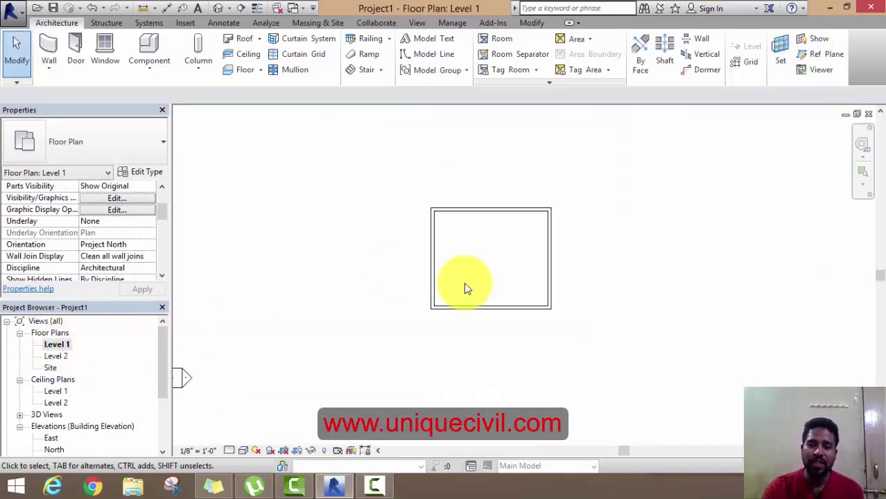
pyautogui.scroll(2, 473, 279)
pyautogui.moveTo(473, 280)
pyautogui.mouseDown(button='middle')
pyautogui.moveTo(422, 247)
pyautogui.moveTo(389, 243)
pyautogui.mouseUp(button='middle')
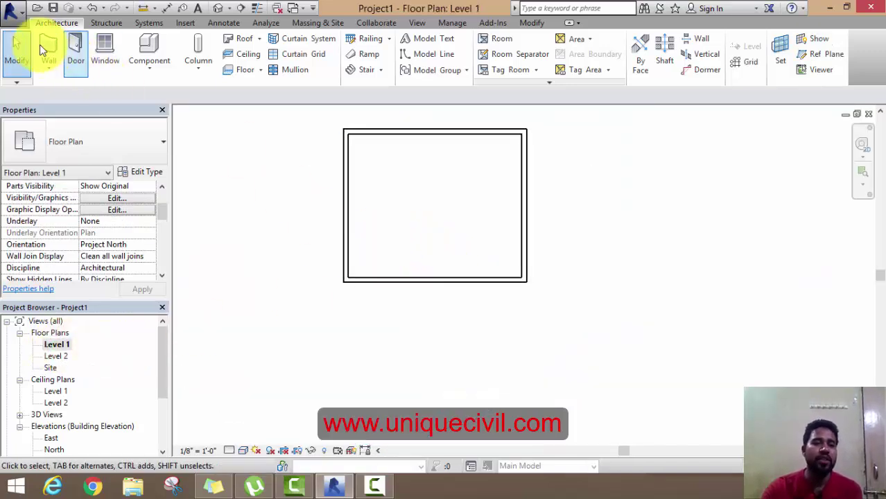
pyautogui.click(22, 24)
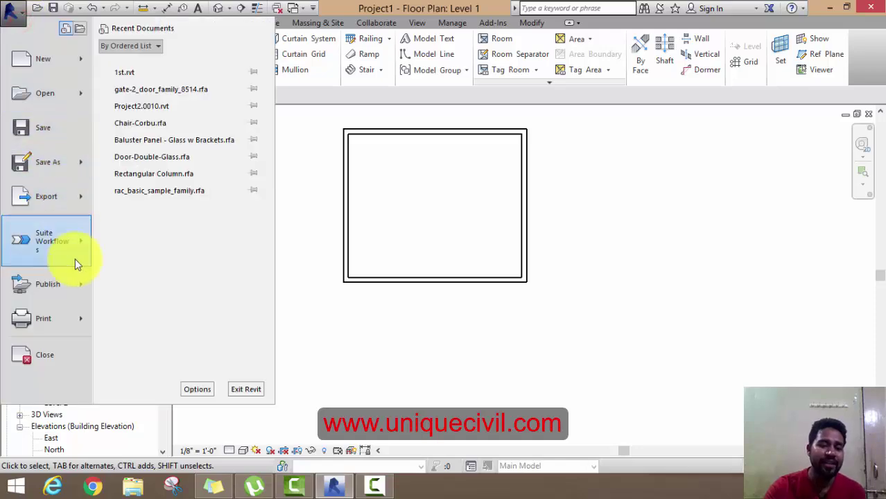
# - Open Revit Options on its User Interface category
pyautogui.click(195, 391)
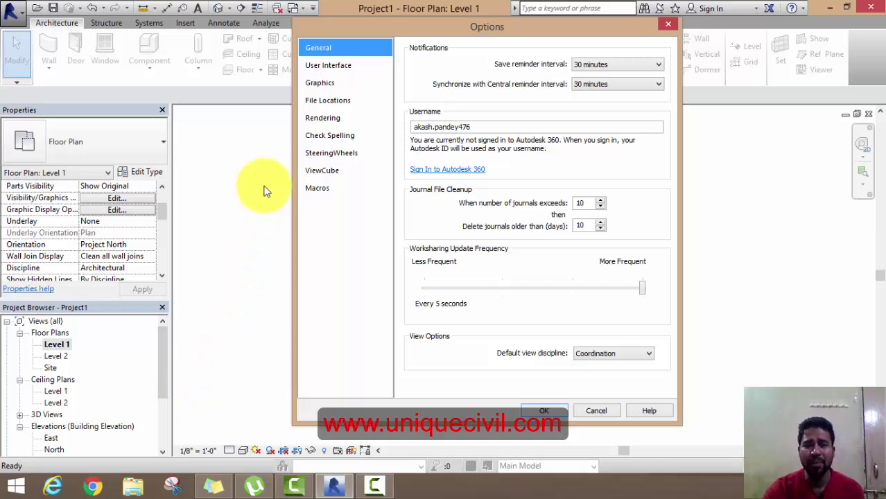
pyautogui.click(343, 69)
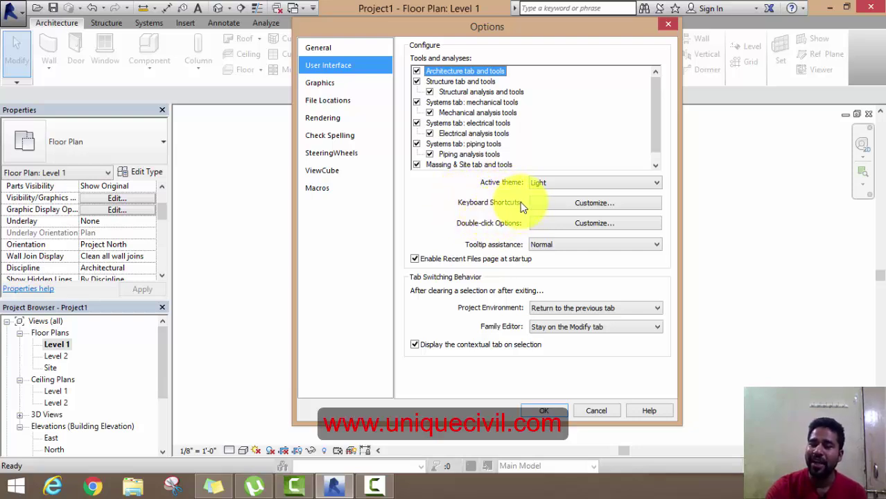
# - Open Keyboard Shortcuts customization and select the Modify command's MD shortcut
pyautogui.click(600, 203)
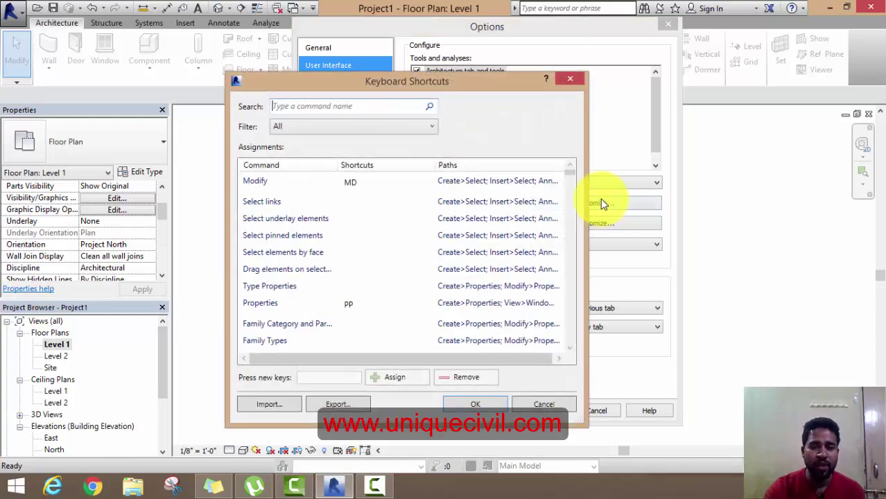
pyautogui.click(326, 183)
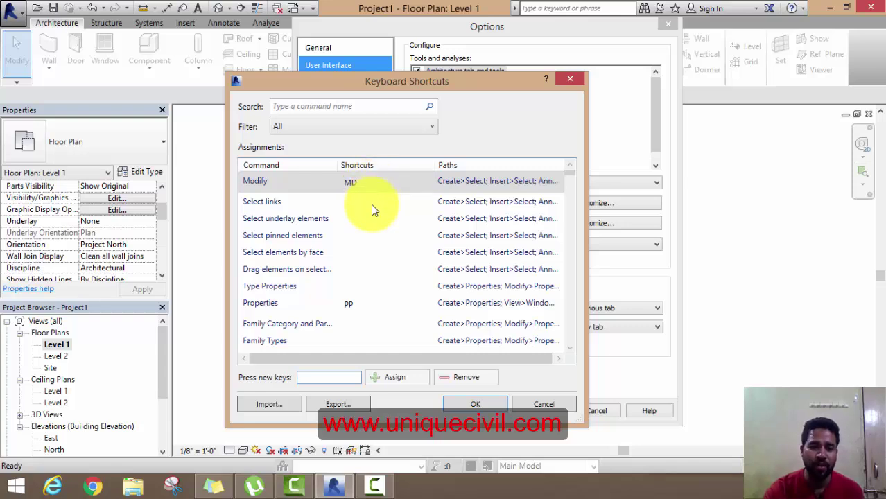
pyautogui.scroll(-1, 382, 224)
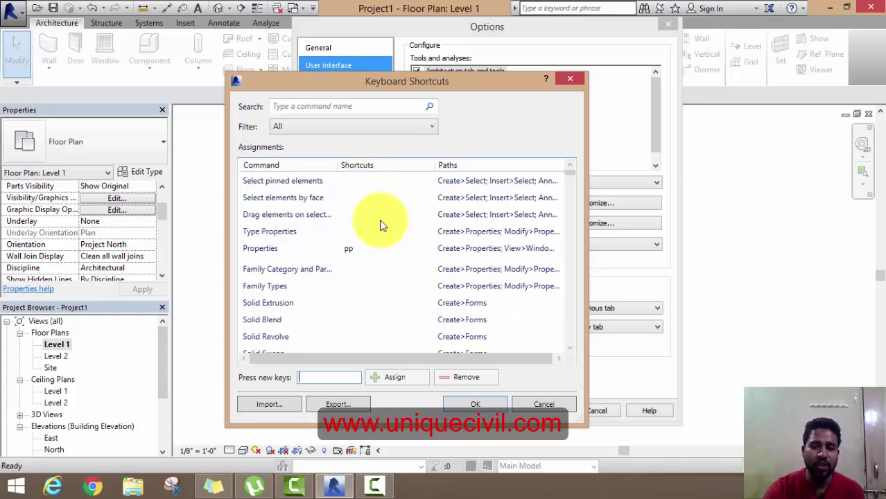
pyautogui.scroll(-1, 379, 220)
pyautogui.scroll(1, 379, 219)
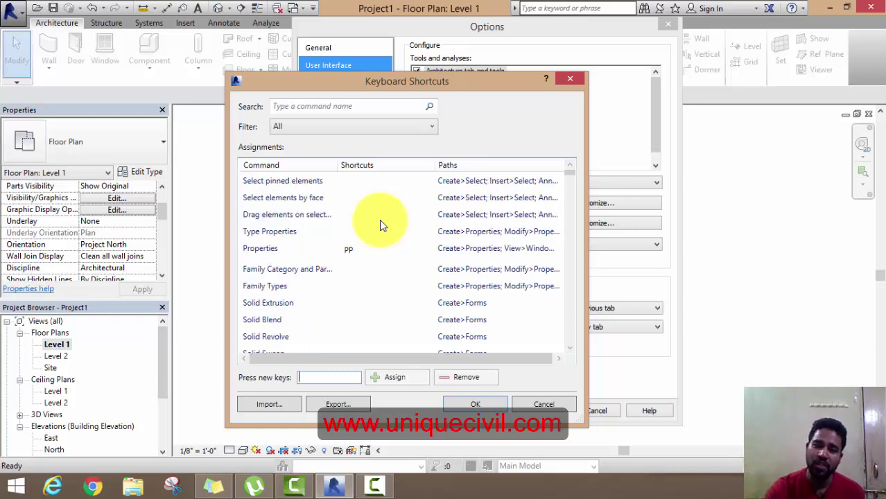
# - Select the Properties command's PP shortcut and browse through the assignments list
pyautogui.click(358, 254)
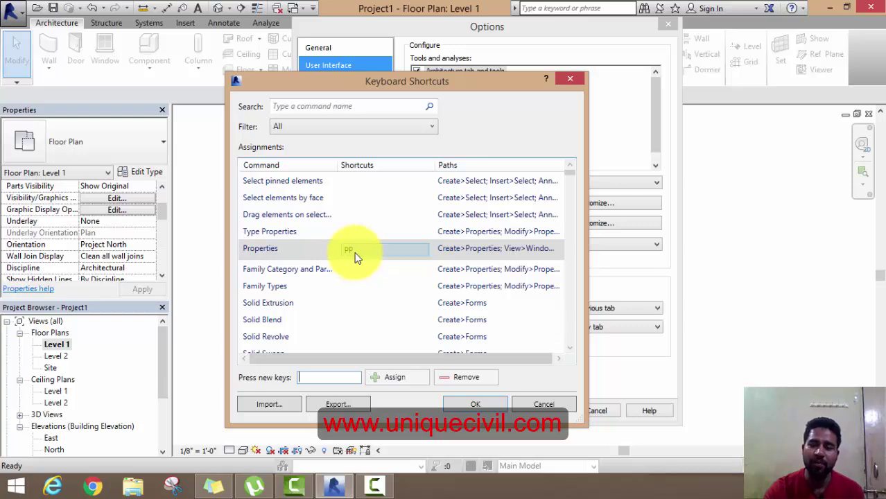
pyautogui.scroll(-1, 392, 261)
pyautogui.scroll(-2, 392, 262)
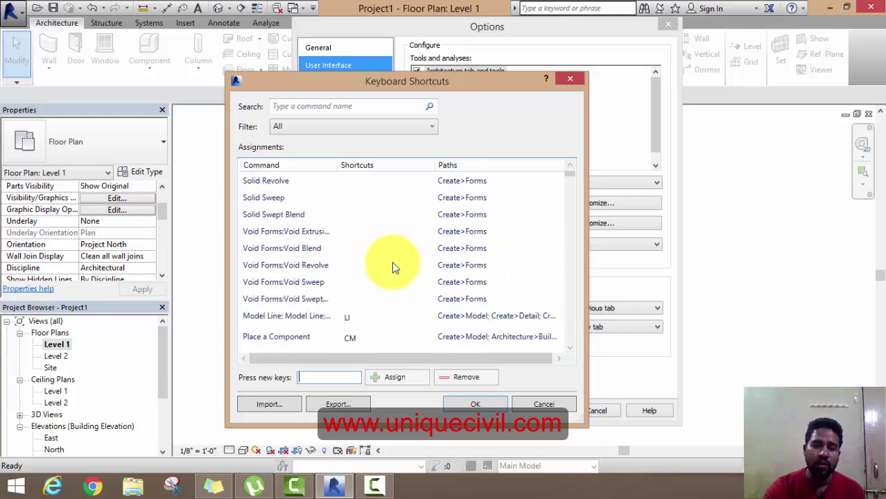
pyautogui.scroll(-1, 391, 261)
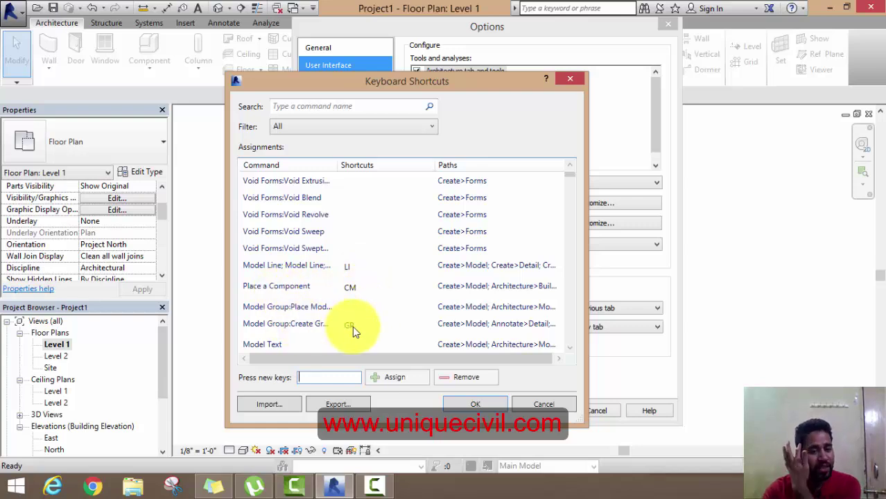
pyautogui.scroll(-2, 354, 329)
pyautogui.scroll(-1, 357, 330)
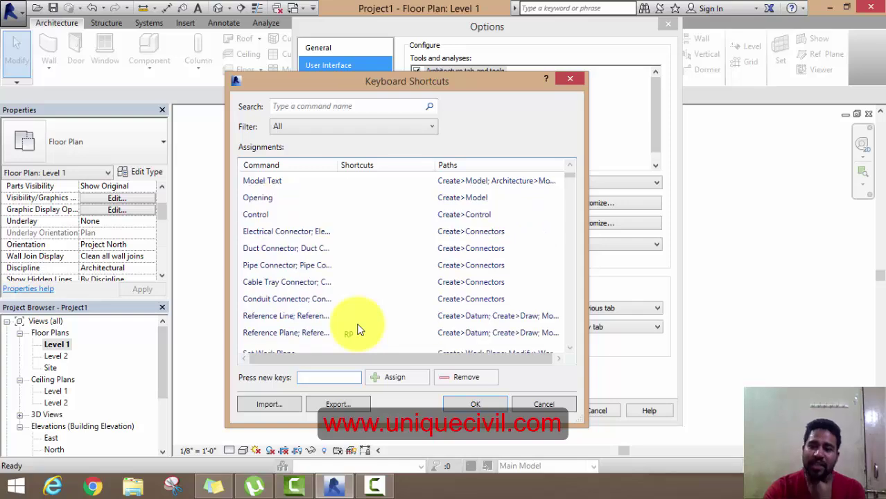
pyautogui.scroll(-2, 357, 329)
pyautogui.scroll(-1, 357, 330)
pyautogui.scroll(-1, 357, 329)
pyautogui.scroll(-3, 358, 329)
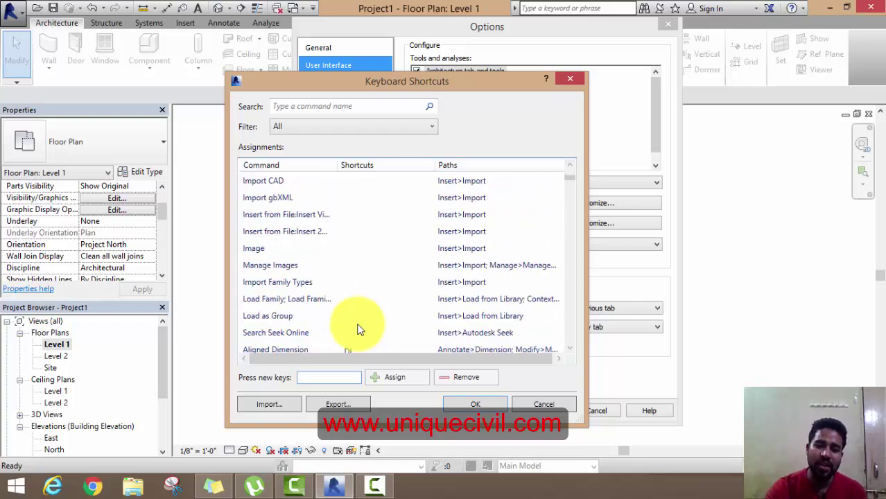
pyautogui.scroll(4, 358, 329)
pyautogui.scroll(4, 358, 330)
pyautogui.scroll(5, 359, 330)
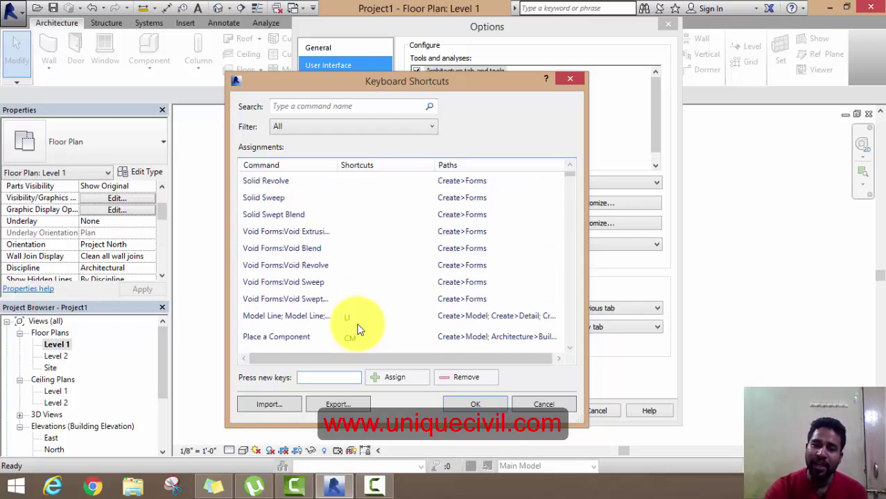
pyautogui.scroll(6, 358, 329)
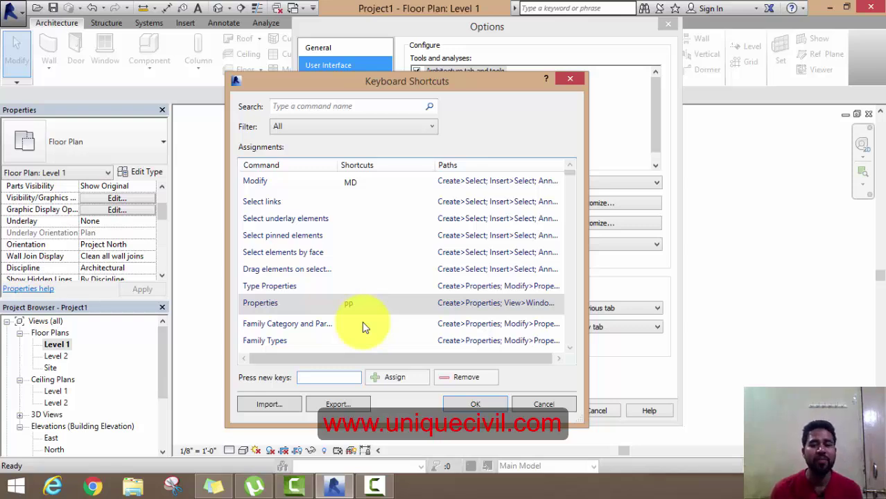
# - Keep PP as the Properties command's shortcut
pyautogui.click(356, 304)
pyautogui.click(356, 305)
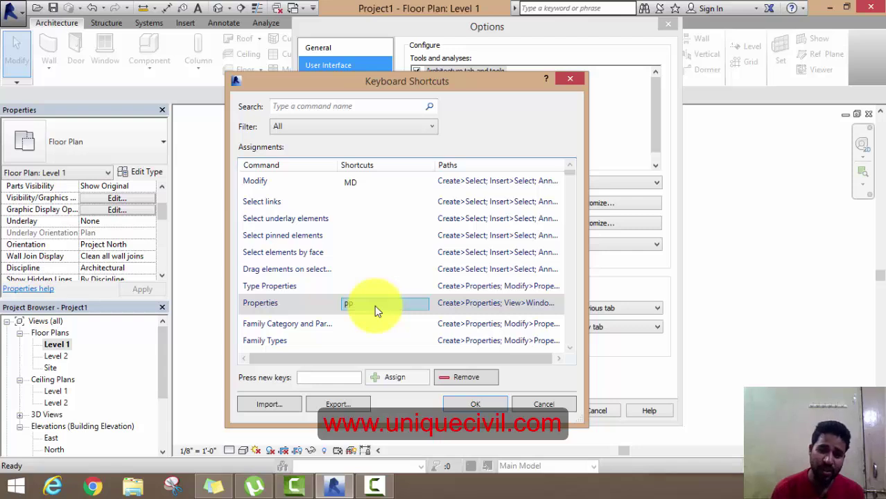
pyautogui.click(345, 379)
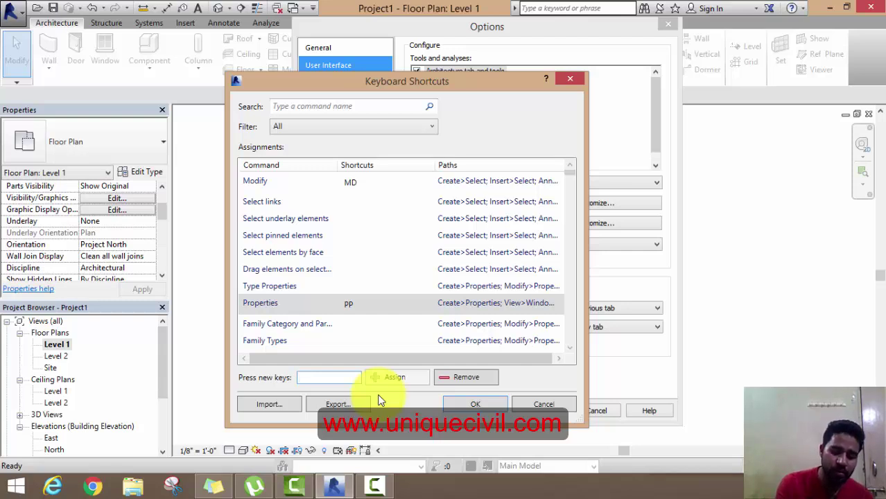
# - Try CTRL and CTRL+ as new keys, clear both, then enter P
pyautogui.write('CTRL')
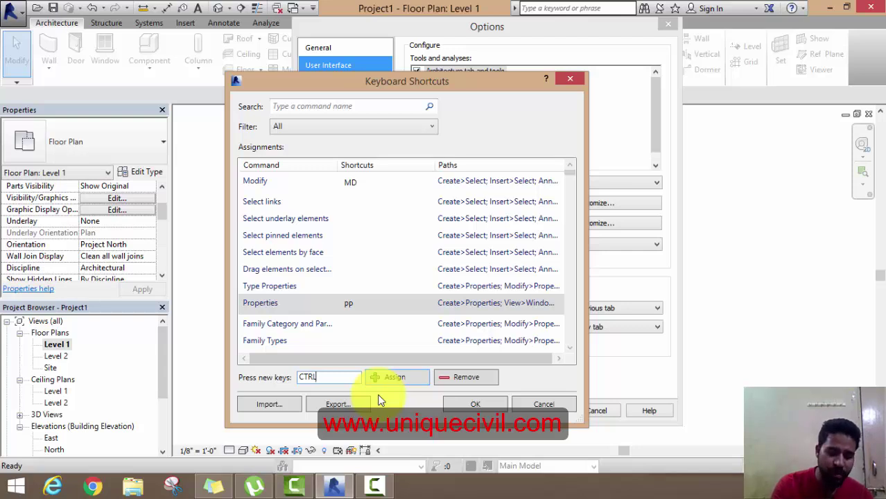
pyautogui.press('BackSpace')
pyautogui.press('BackSpace')
pyautogui.press('BackSpace')
pyautogui.press('BackSpace')
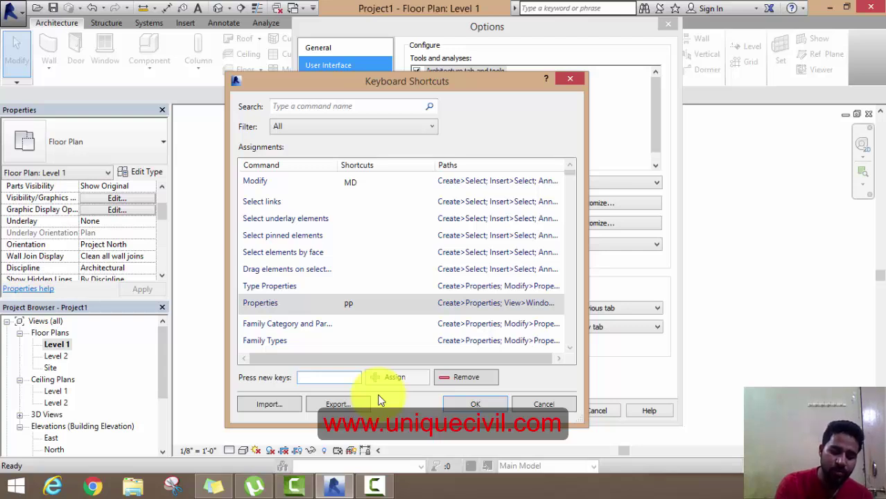
pyautogui.write('CTR')
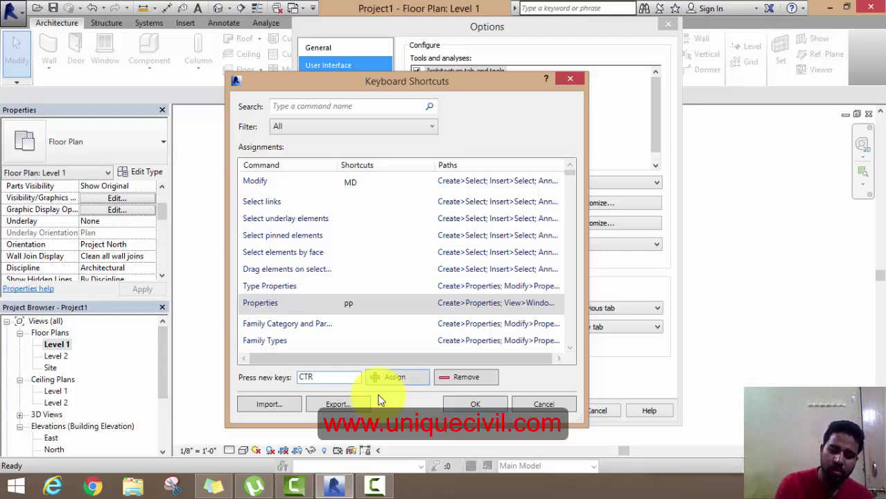
pyautogui.write('L')
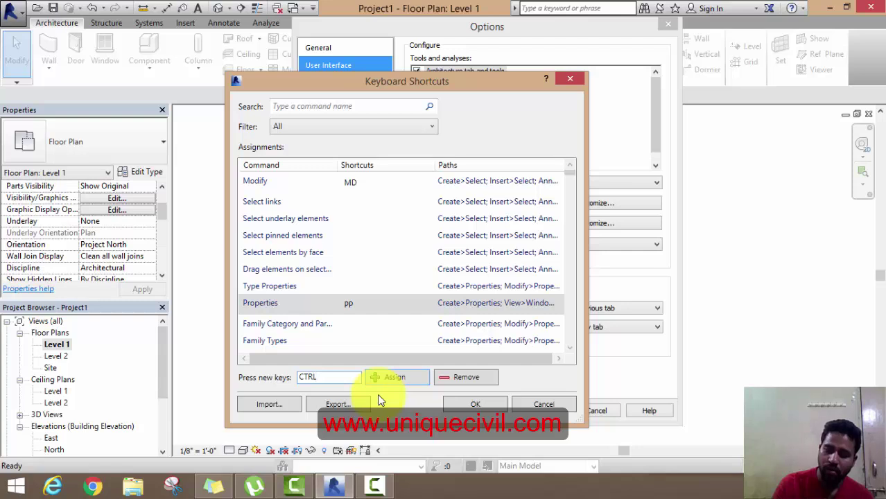
pyautogui.write('+')
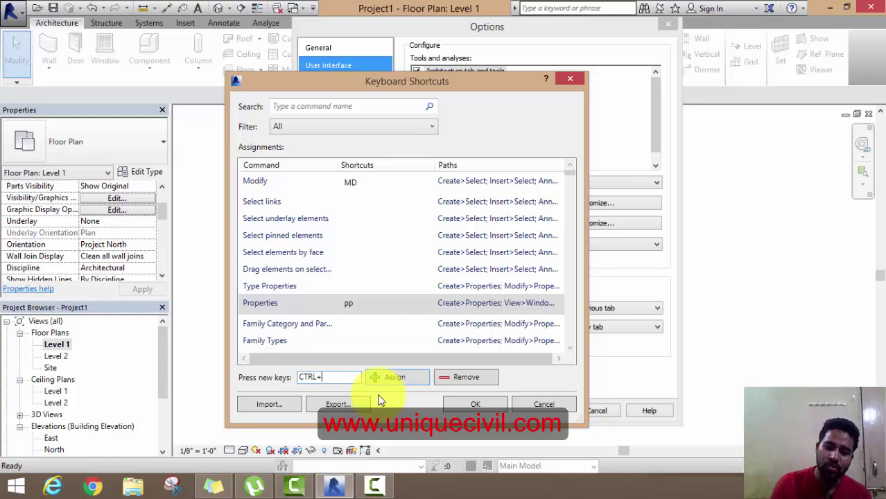
pyautogui.press('BackSpace')
pyautogui.press('BackSpace')
pyautogui.press('BackSpace')
pyautogui.press('BackSpace')
pyautogui.press('BackSpace')
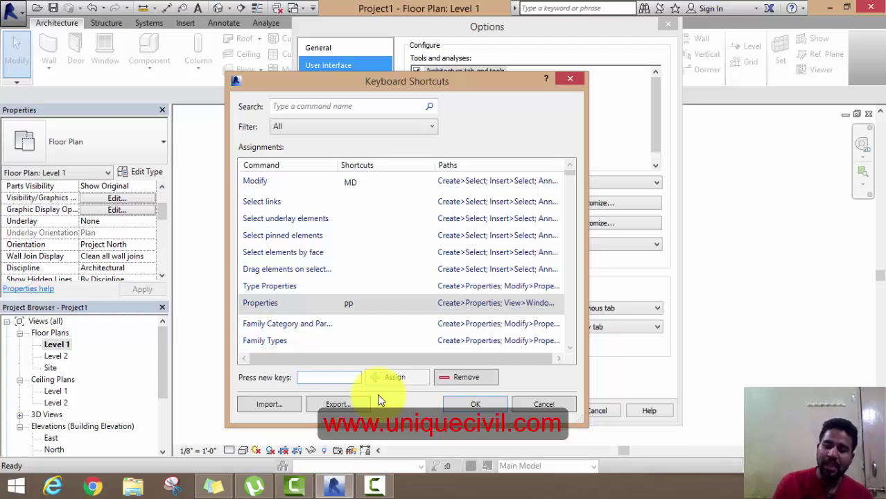
pyautogui.write('P')
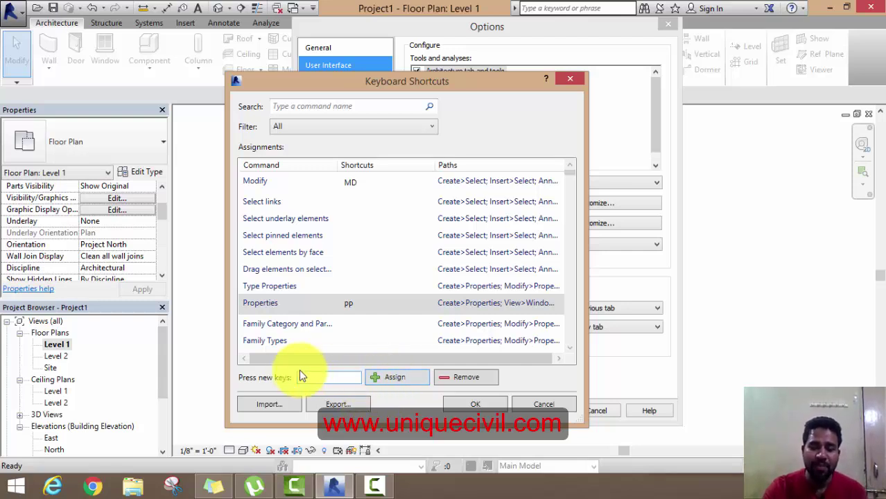
# - Assign P to Properties and remove its old PP shortcut
pyautogui.write('p')
pyautogui.click(389, 379)
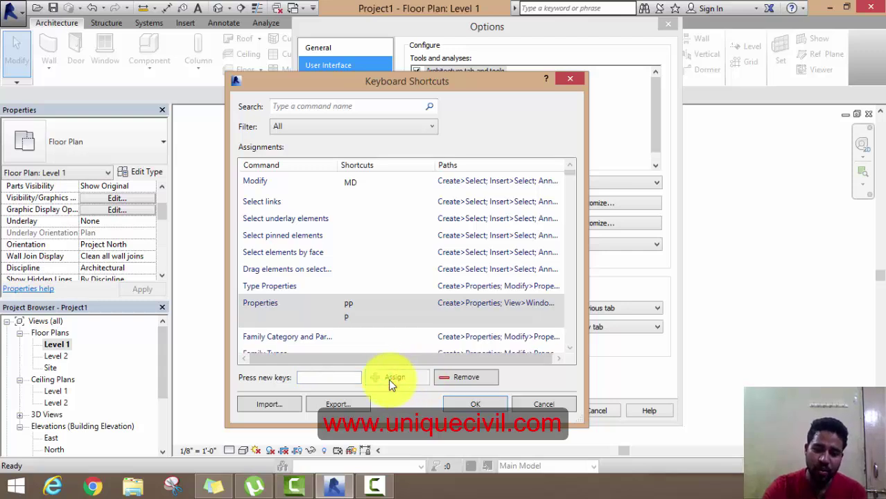
pyautogui.click(351, 318)
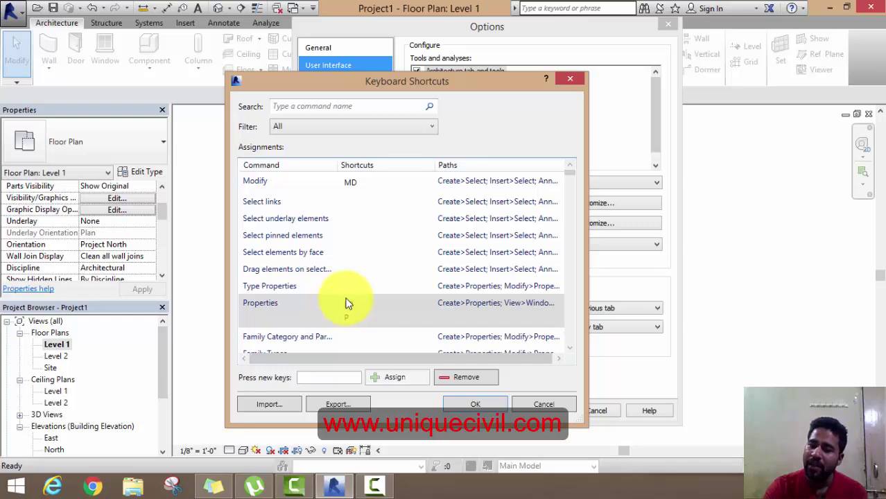
pyautogui.click(348, 303)
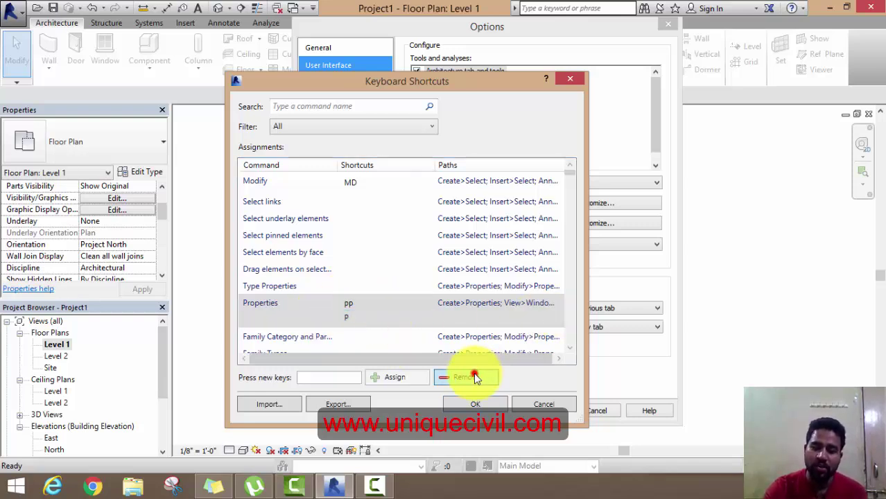
pyautogui.click(472, 377)
pyautogui.click(349, 304)
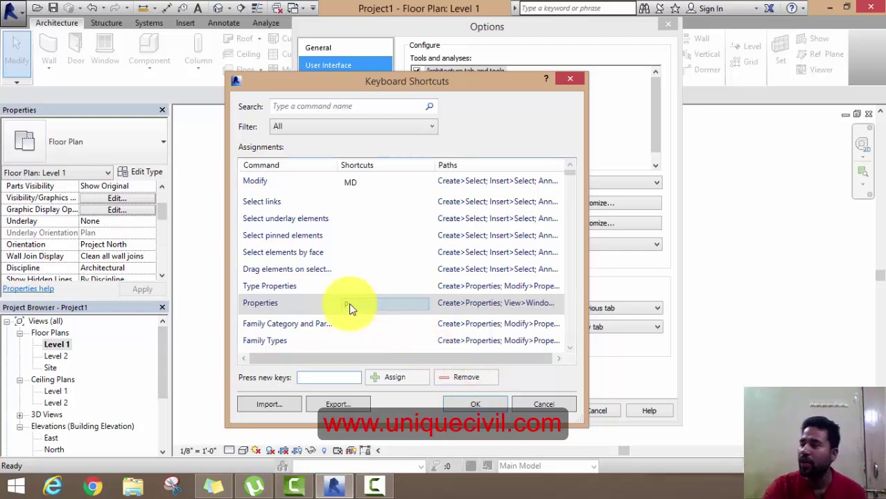
# - Select the Modify command and enter M as its new key
pyautogui.click(361, 189)
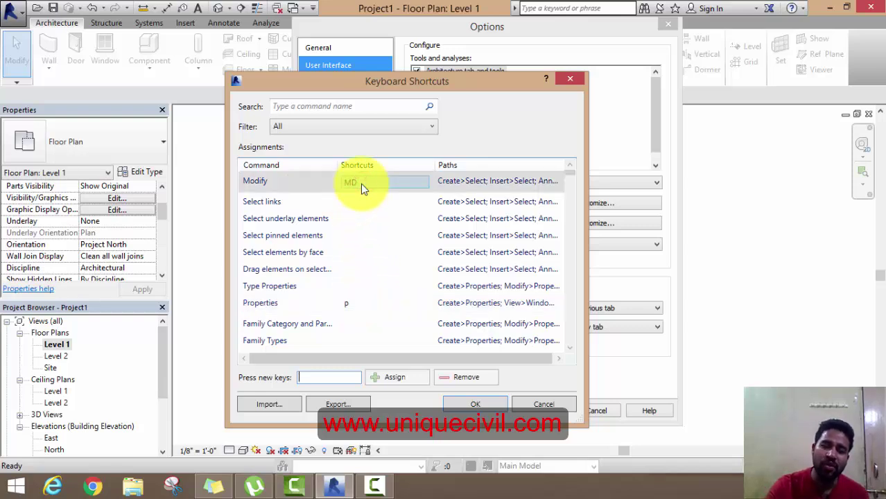
pyautogui.click(343, 375)
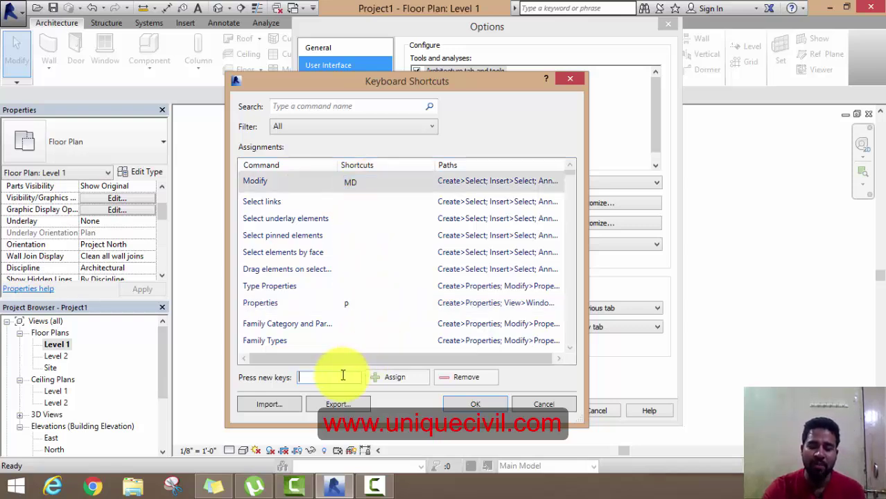
pyautogui.write('M')
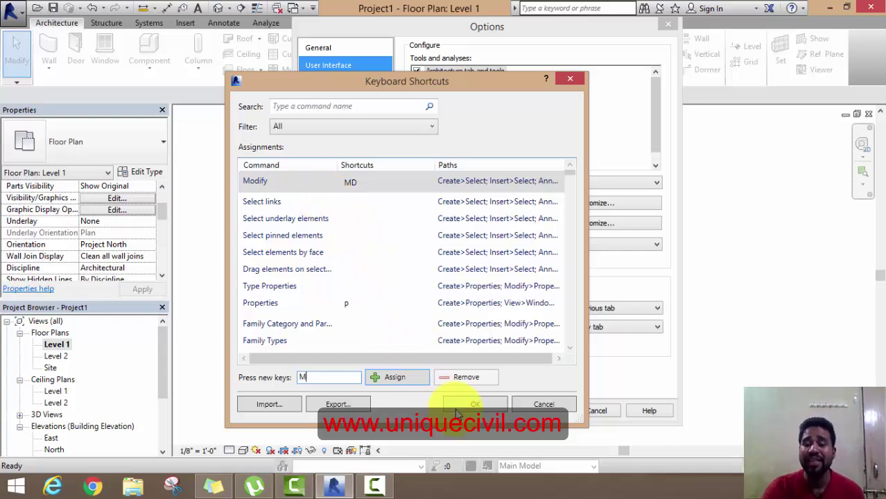
# - Save the keyboard shortcut changes and close the Options dialog
pyautogui.click(525, 405)
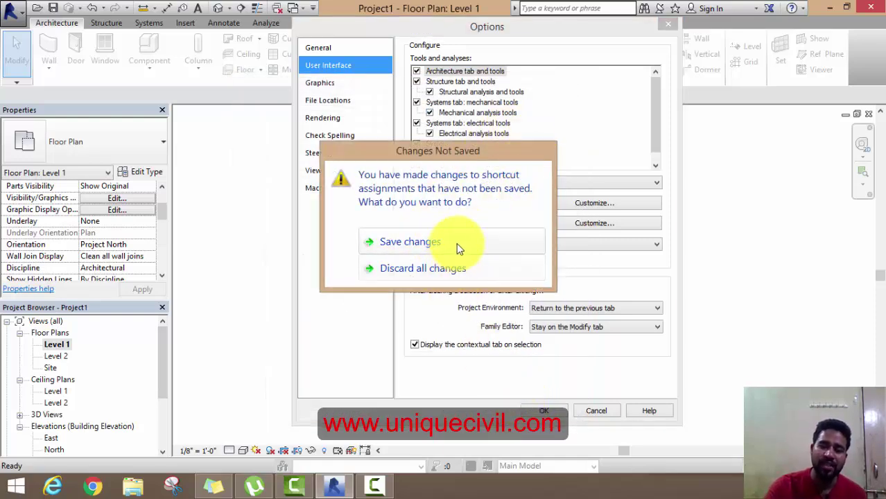
pyautogui.click(456, 243)
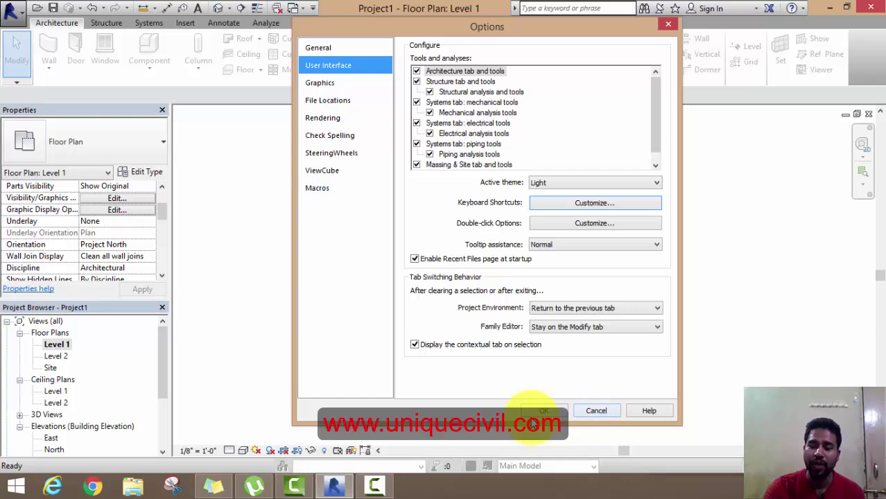
pyautogui.click(535, 413)
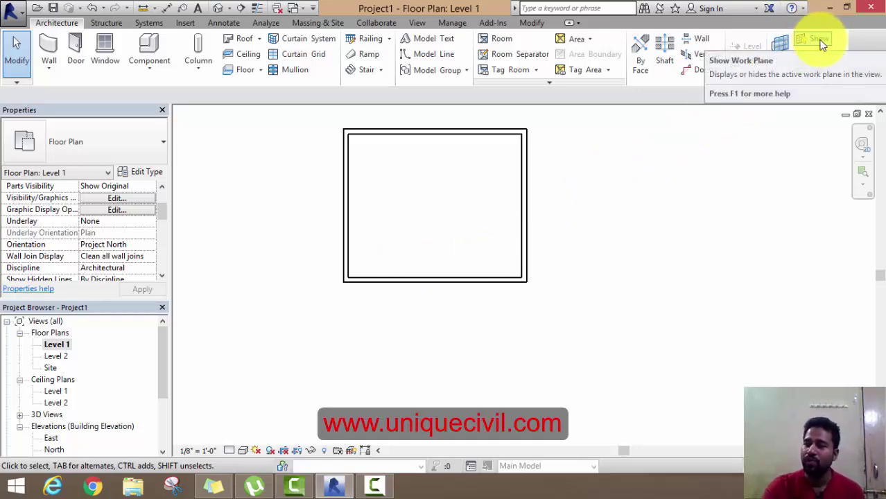
# - Show the Level 1 work plane grid, checking the Work Plane settings without changes
pyautogui.click(819, 41)
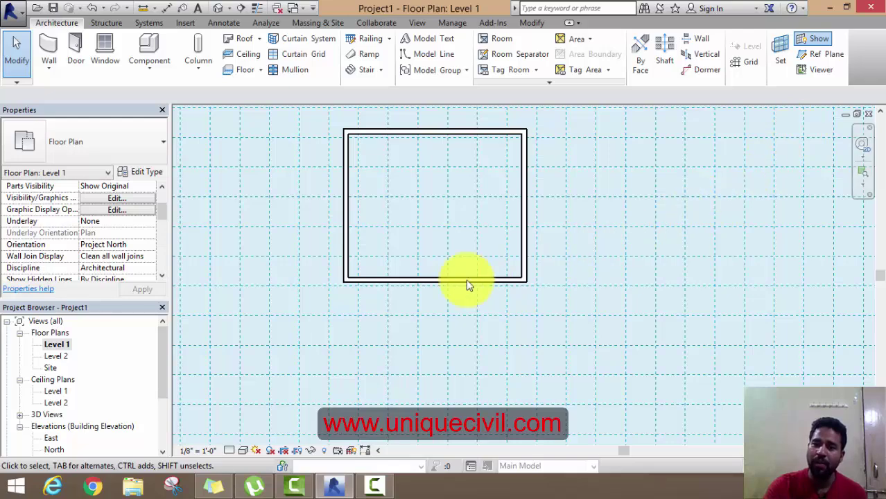
pyautogui.click(782, 41)
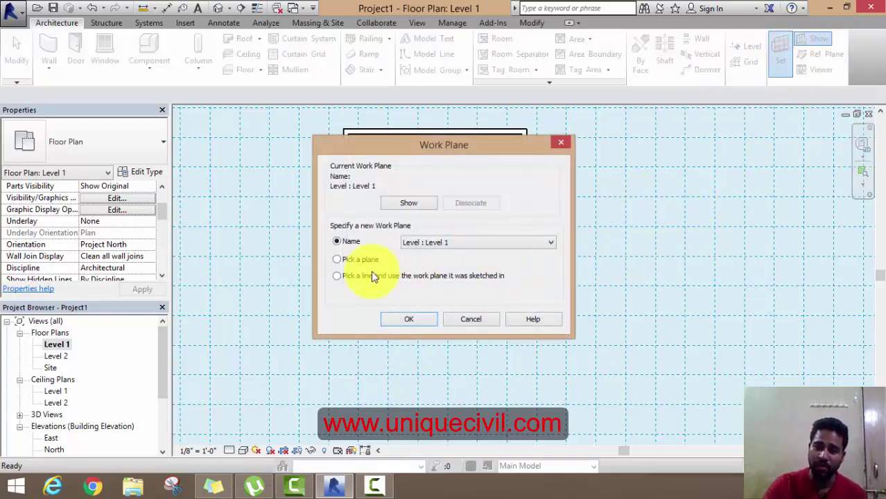
pyautogui.click(560, 142)
pyautogui.click(610, 206)
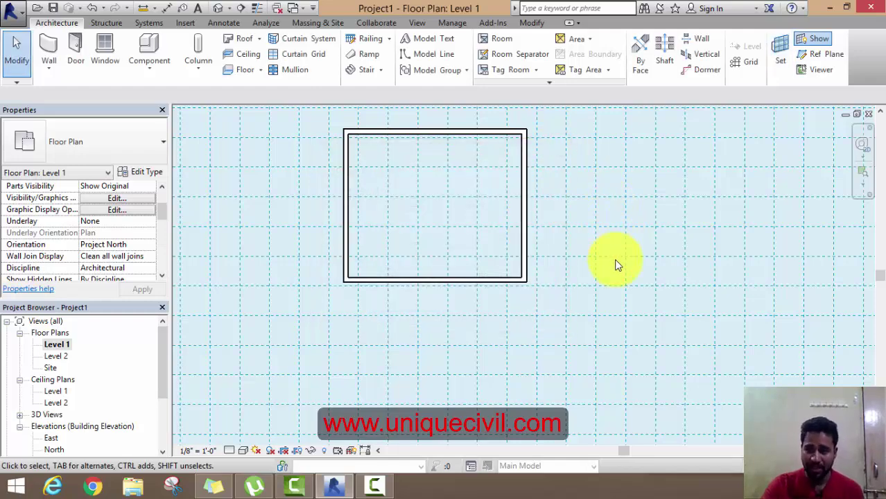
pyautogui.click(417, 23)
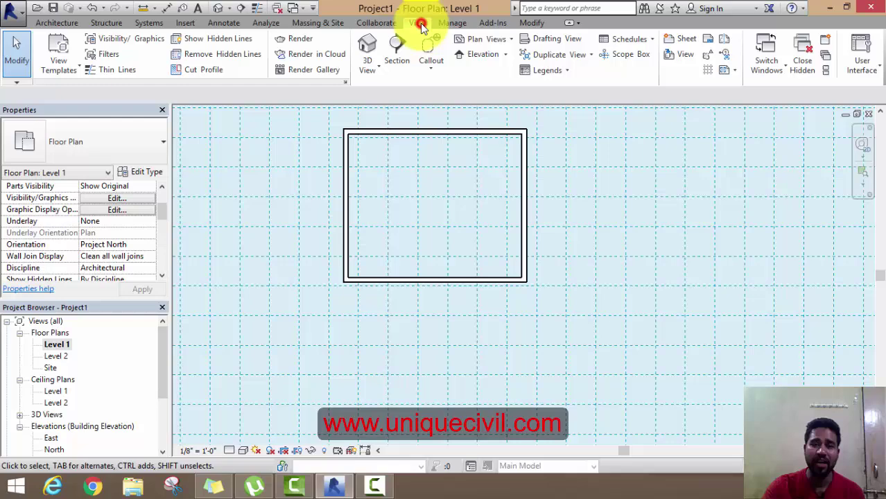
# - Open the default 3D view showing the bold italic uniquecivil text on the wall
pyautogui.click(367, 50)
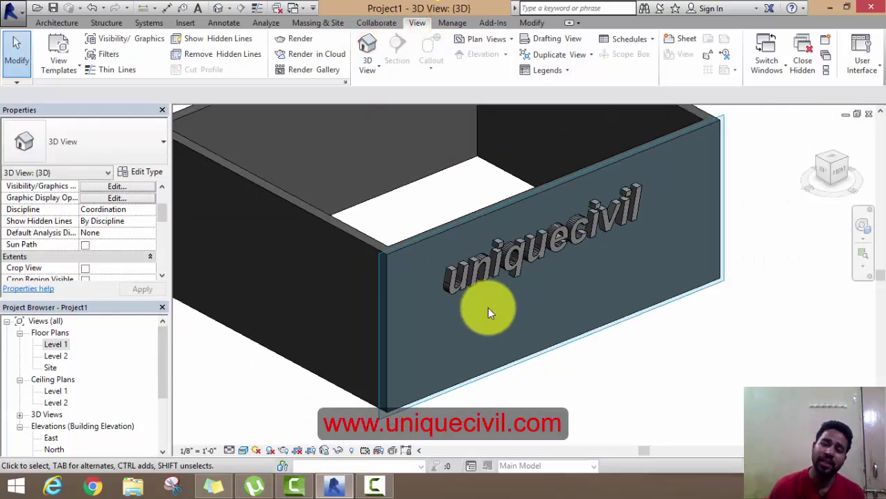